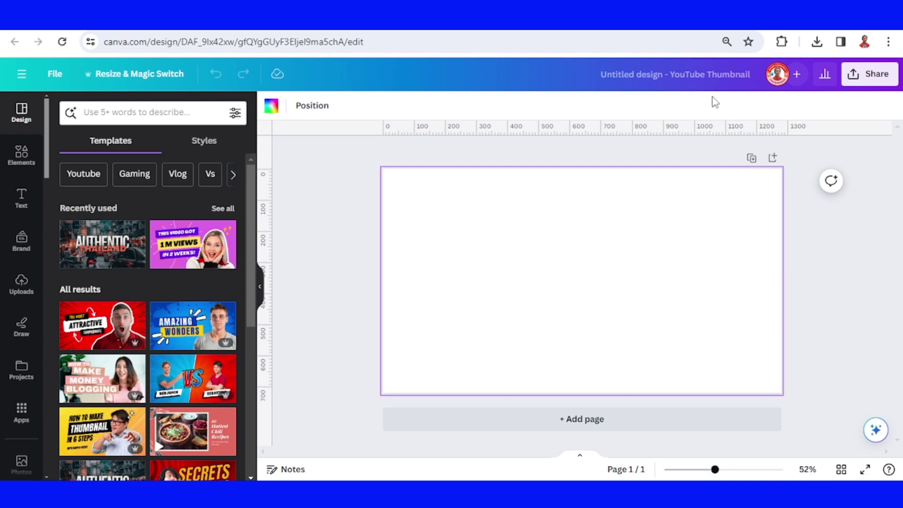
- Show the page thumbnail strip below the blank YouTube Thumbnail canvas
{"action": "left_click", "coordinate": [581, 458]}
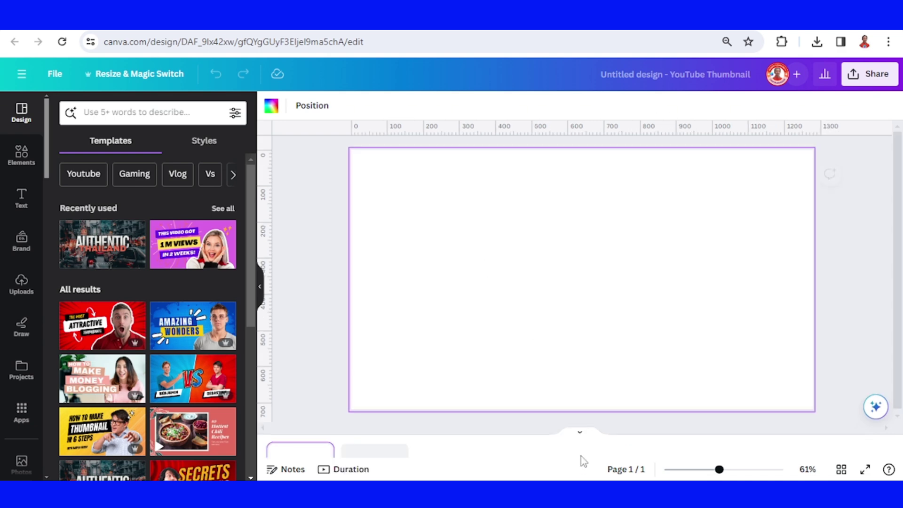
- Switch pages to the timed Duration view and add the 17-second rotating pizza video from Elements
{"action": "left_click", "coordinate": [360, 473]}
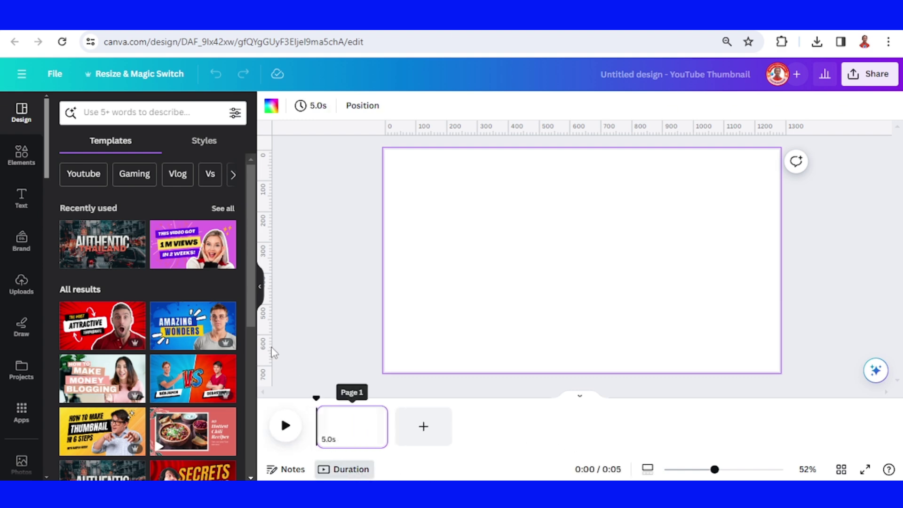
{"action": "left_click", "coordinate": [24, 160]}
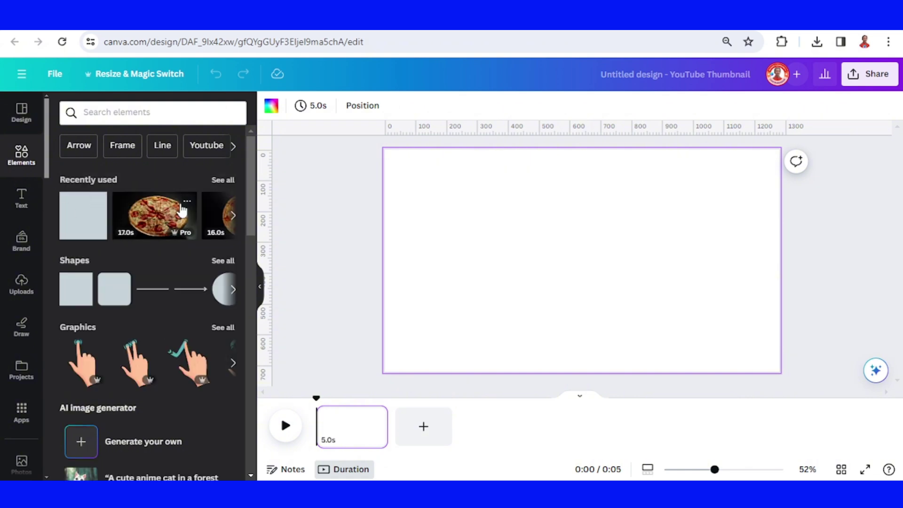
{"action": "left_click", "coordinate": [186, 203]}
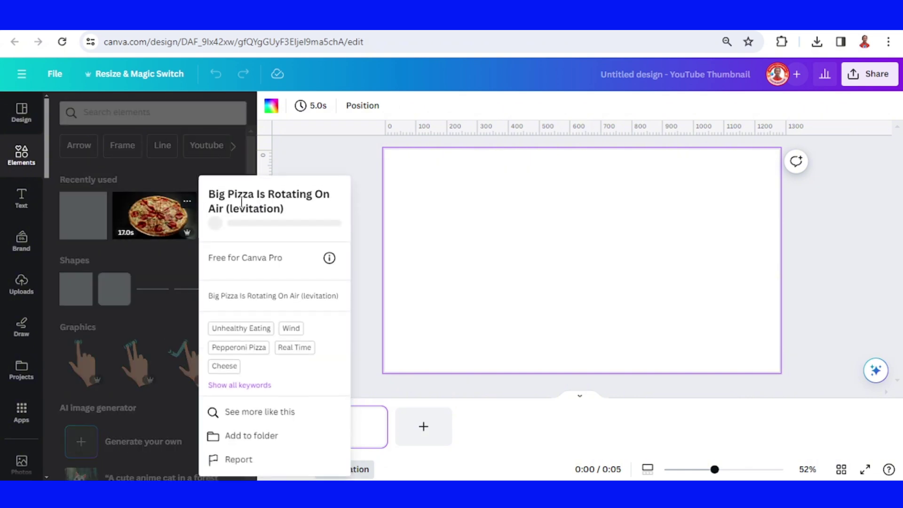
{"action": "left_click", "coordinate": [153, 212]}
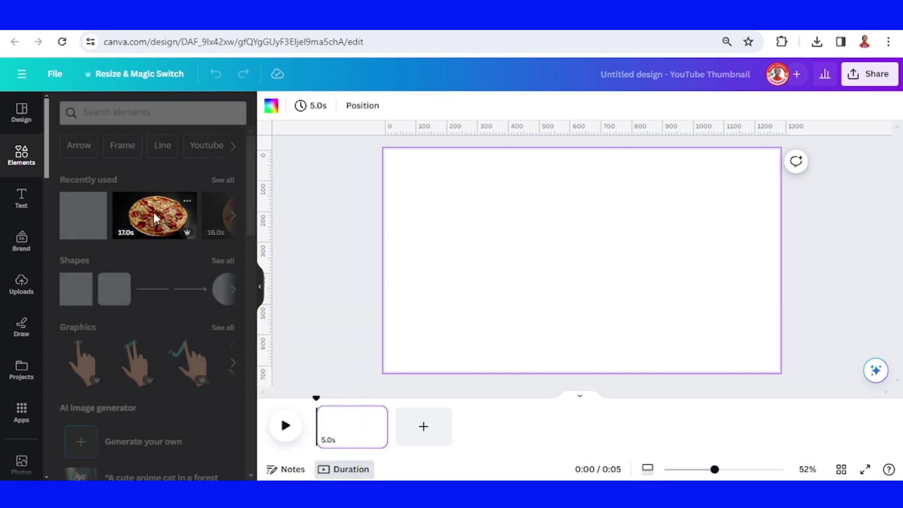
{"action": "left_click", "coordinate": [159, 220]}
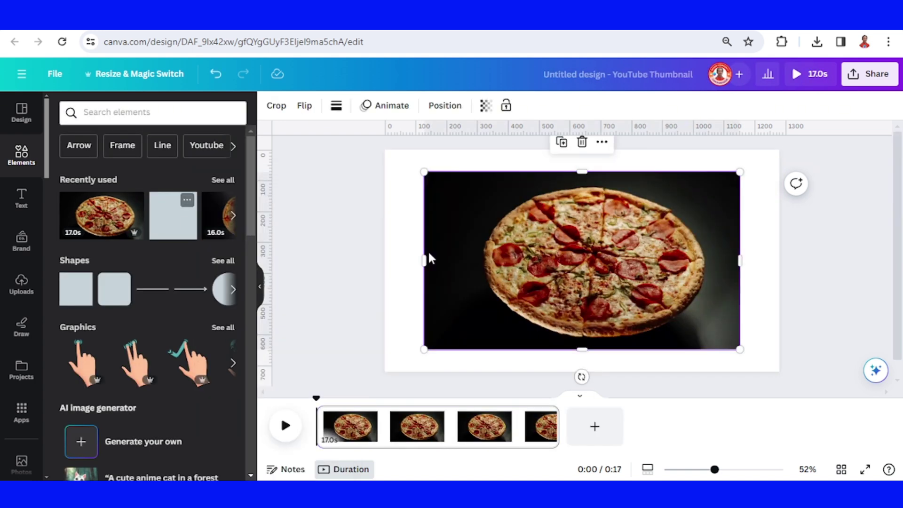
- Set the pizza video as the page background and split the page at 2 seconds
{"action": "right_click", "coordinate": [604, 264]}
{"action": "left_click", "coordinate": [661, 437]}
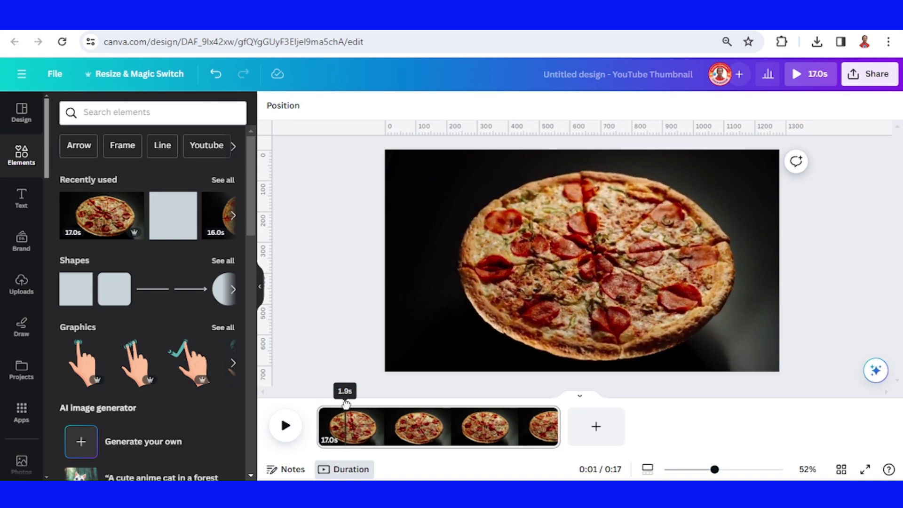
{"action": "right_click", "coordinate": [347, 428]}
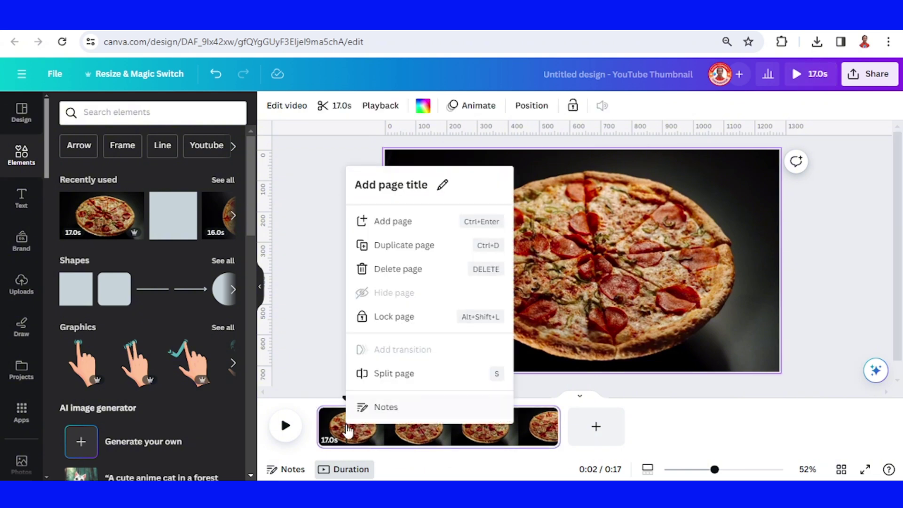
{"action": "left_click", "coordinate": [391, 384]}
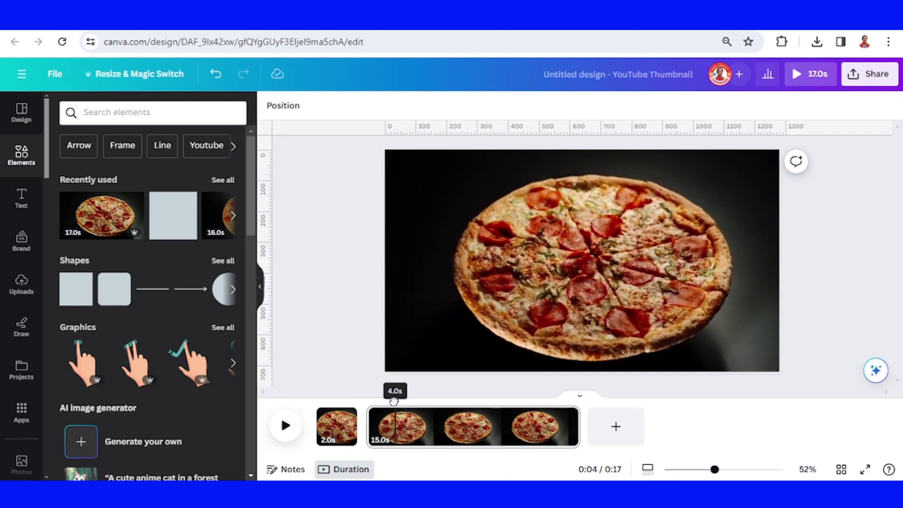
- Split again at 4 and 10 seconds, then delete the final 7-second page
{"action": "left_click", "coordinate": [394, 401]}
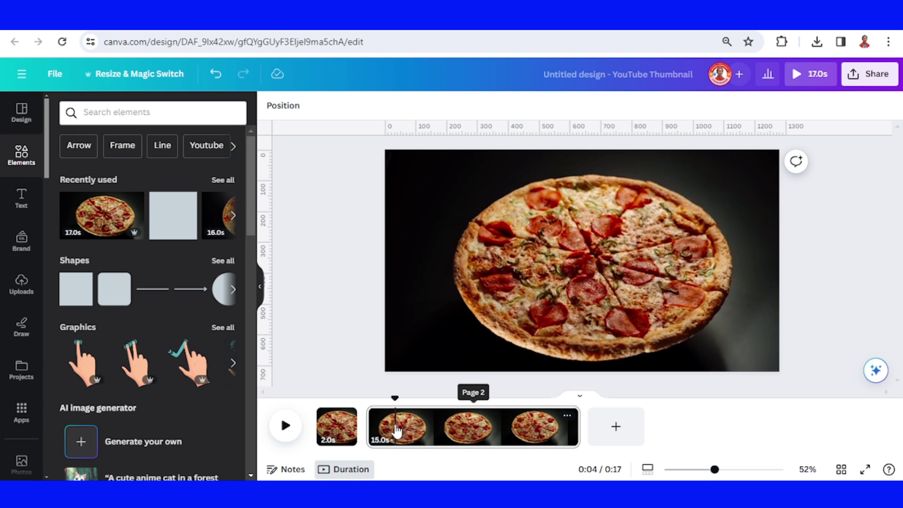
{"action": "right_click", "coordinate": [397, 430]}
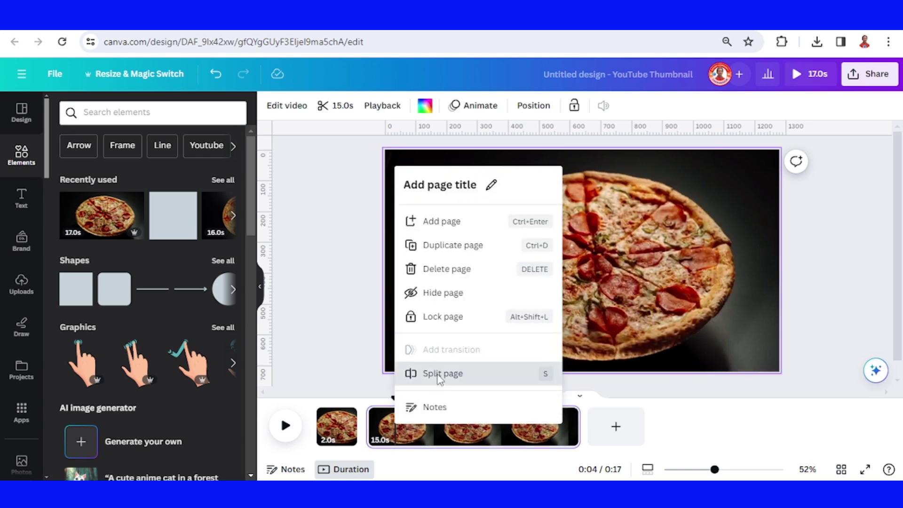
{"action": "left_click", "coordinate": [440, 374]}
{"action": "left_click_drag", "start_coordinate": [409, 399], "coordinate": [504, 409]}
{"action": "right_click", "coordinate": [502, 423]}
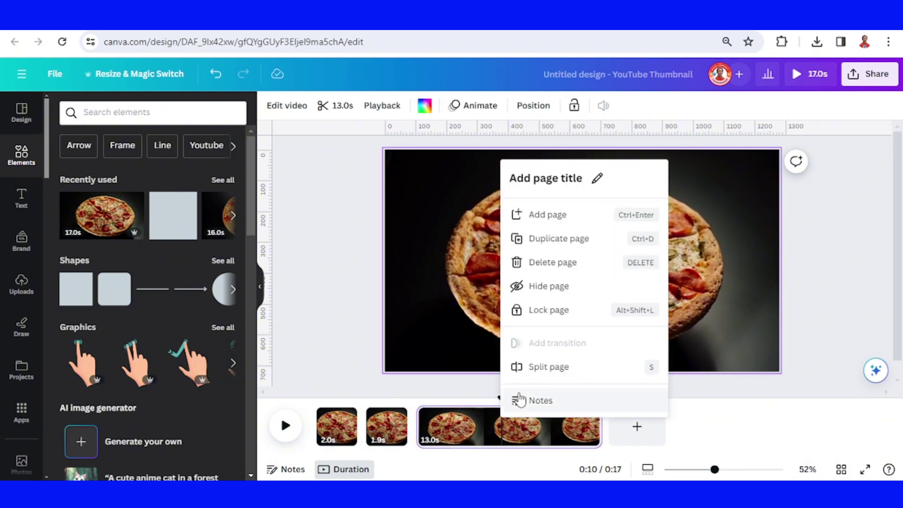
{"action": "left_click", "coordinate": [536, 367]}
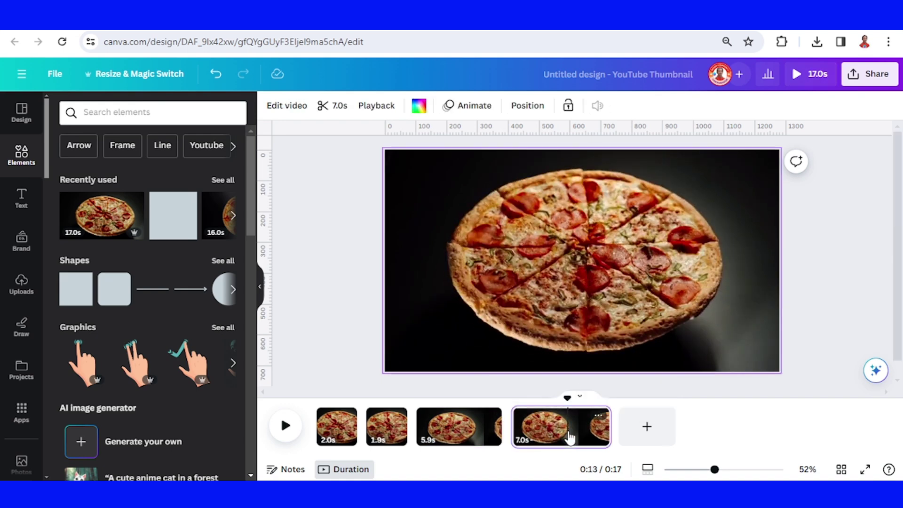
{"action": "right_click", "coordinate": [570, 437]}
{"action": "left_click", "coordinate": [621, 276]}
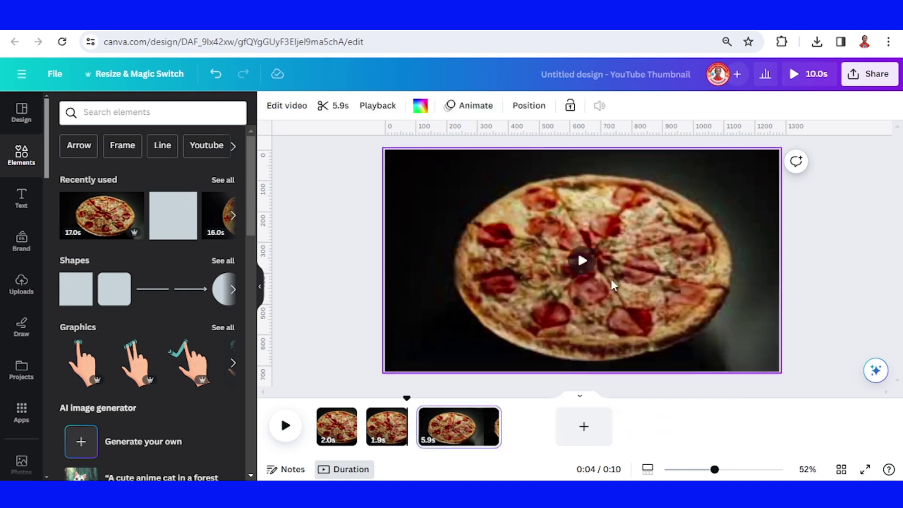
- Add a BIGZZA heading to page 1 and set its font to Anton
{"action": "left_click", "coordinate": [335, 435]}
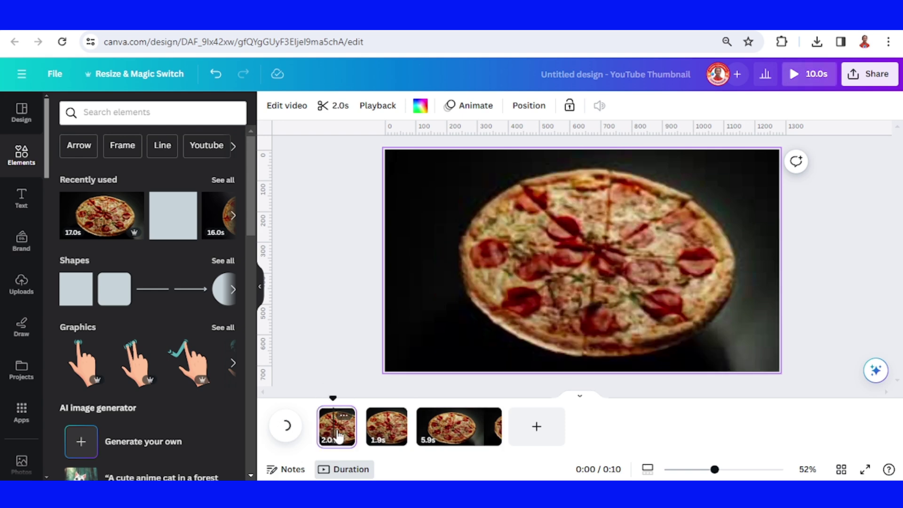
{"action": "left_click", "coordinate": [23, 199]}
{"action": "left_click", "coordinate": [114, 259]}
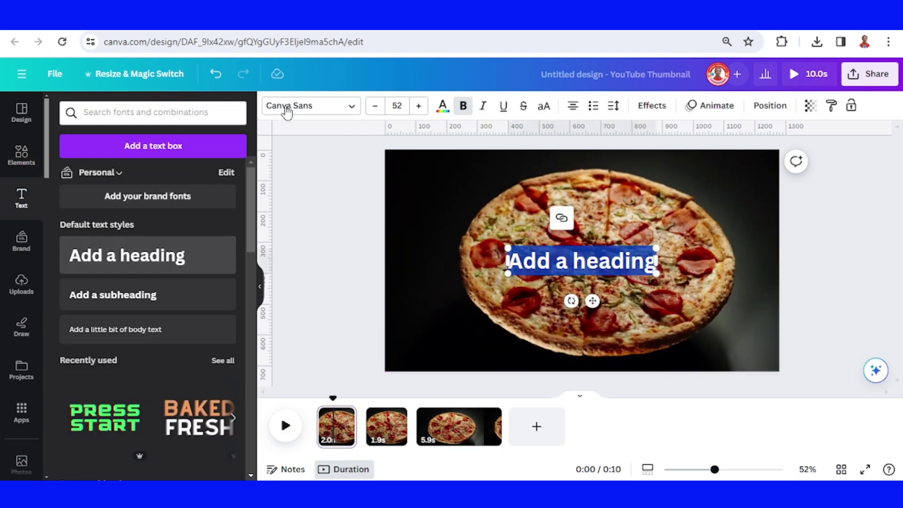
{"action": "left_click", "coordinate": [297, 112]}
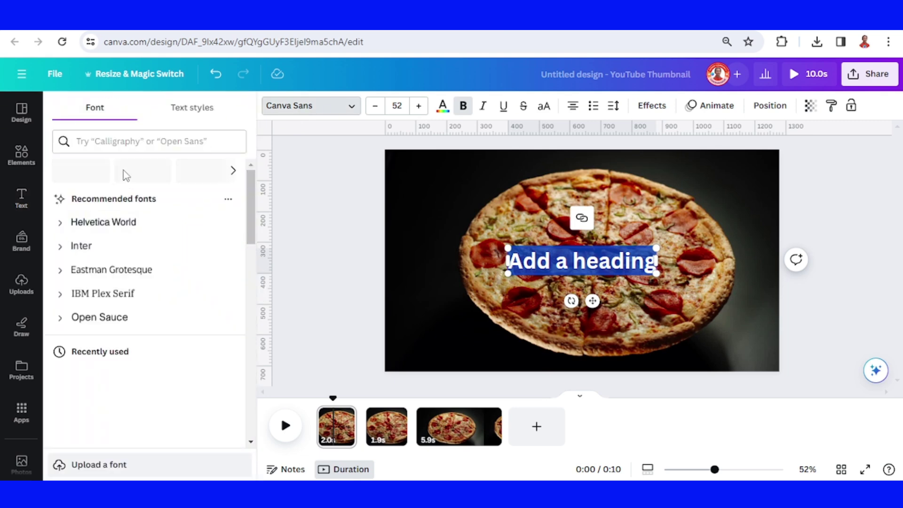
{"action": "left_click", "coordinate": [114, 143]}
{"action": "type", "text": "anton"}
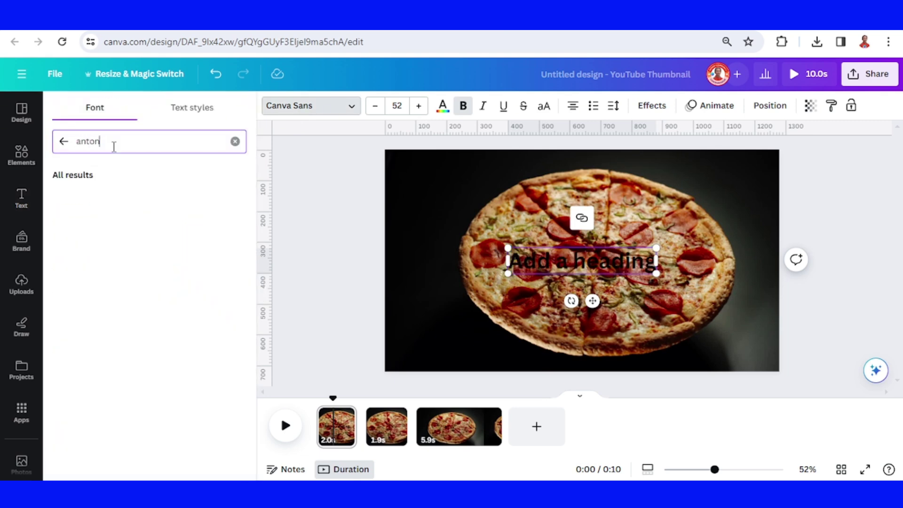
{"action": "left_click", "coordinate": [107, 211]}
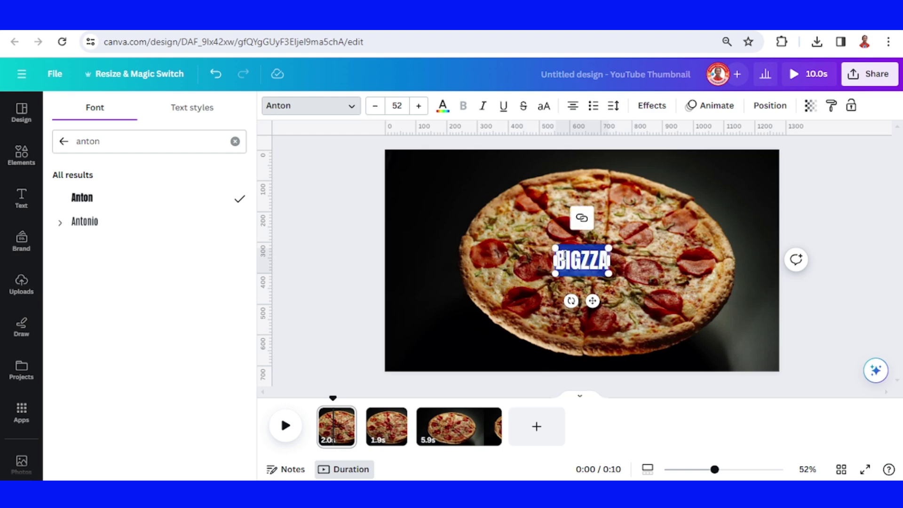
- Make BIGZZA white, enlarge it to size 143 and centre it over the pizza
{"action": "left_click", "coordinate": [443, 105]}
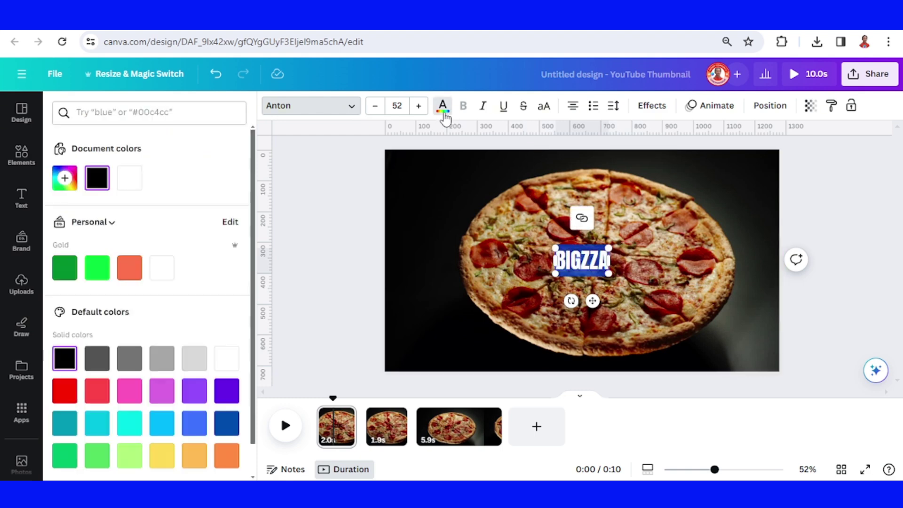
{"action": "left_click", "coordinate": [126, 180]}
{"action": "left_click_drag", "start_coordinate": [549, 244], "coordinate": [462, 202]}
{"action": "left_click", "coordinate": [580, 248]}
{"action": "left_click_drag", "start_coordinate": [579, 248], "coordinate": [625, 263]}
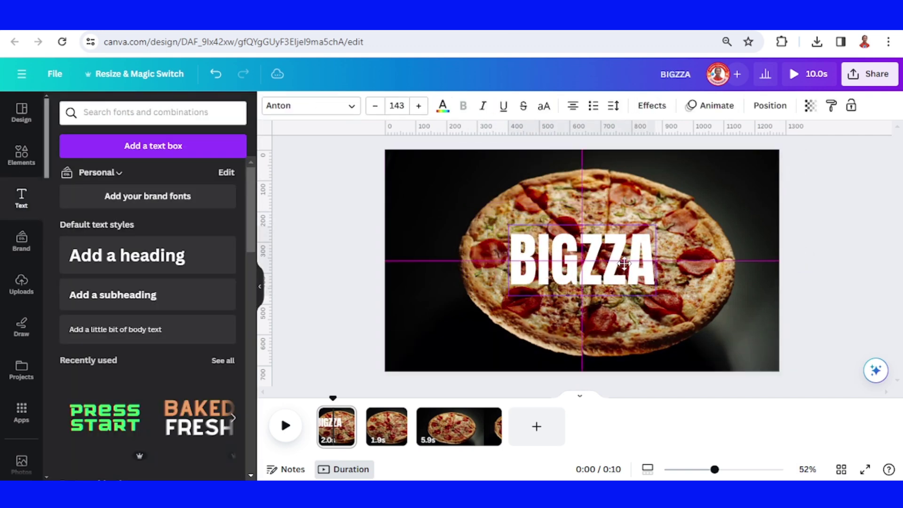
- Add an 'Always Big Pizza' subheading in the Le Petit Cochon font
{"action": "left_click", "coordinate": [151, 296]}
{"action": "type", "text": "Always"}
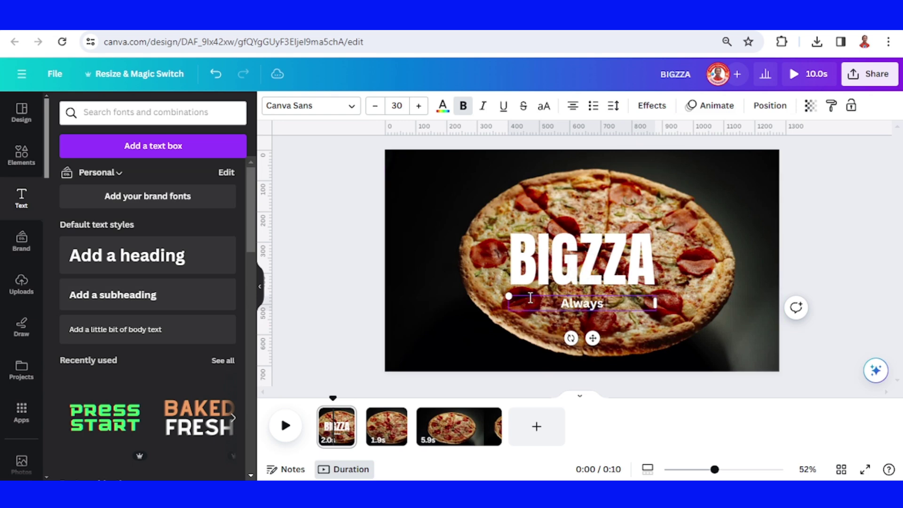
{"action": "type", "text": " Big Pizza"}
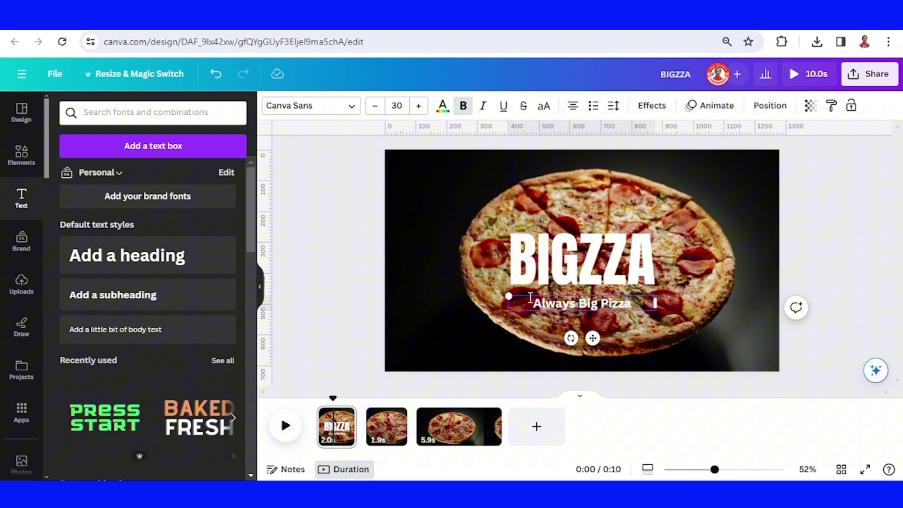
{"action": "key", "text": "ctrl+a"}
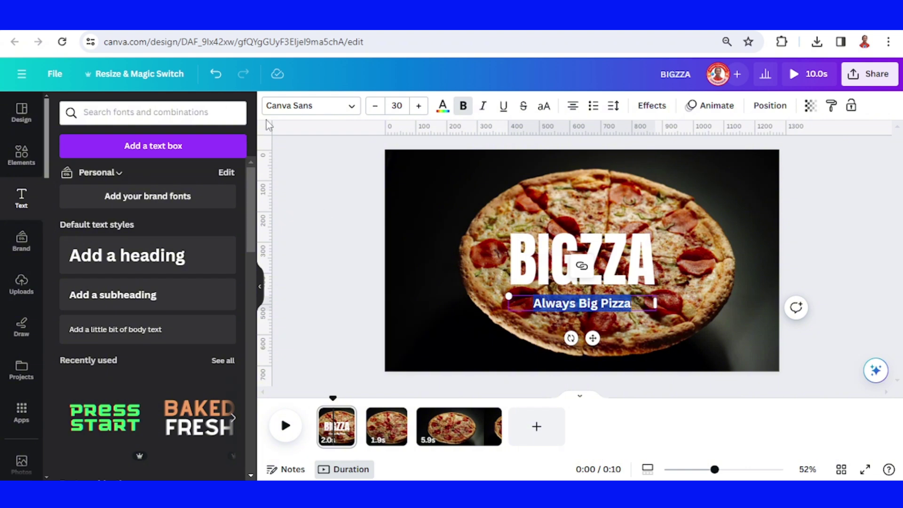
{"action": "left_click", "coordinate": [279, 112]}
{"action": "type", "text": "anton"}
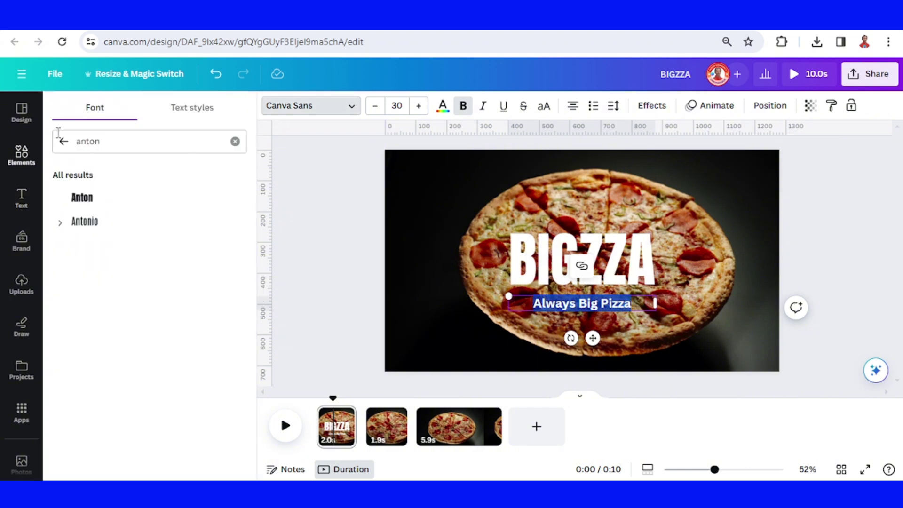
{"action": "left_click", "coordinate": [64, 142]}
{"action": "scroll", "coordinate": [112, 337], "scroll_direction": "down", "scroll_amount": 5}
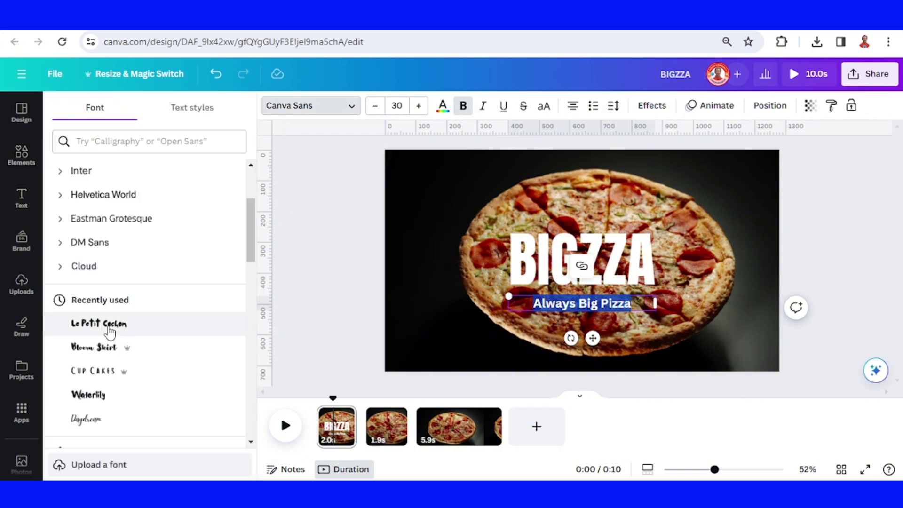
{"action": "left_click", "coordinate": [110, 330]}
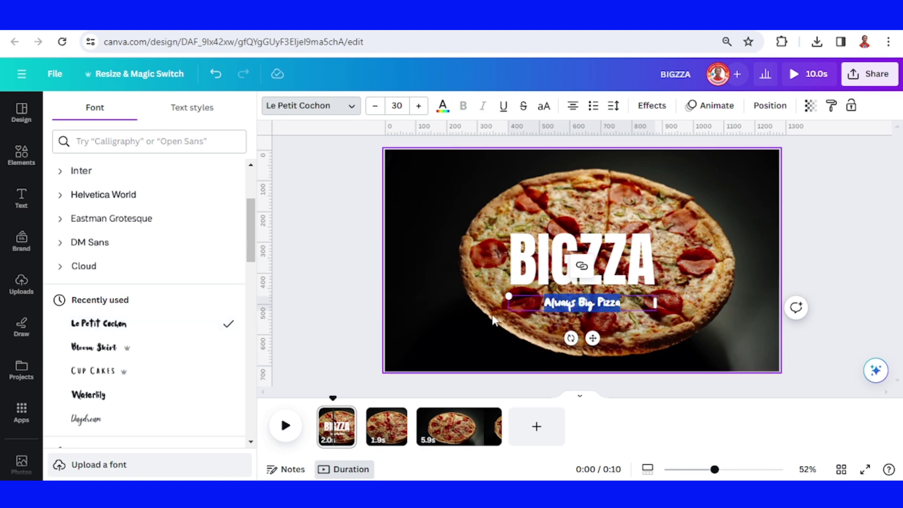
- Scale the tagline to size 64 and centre it beneath BIGZZA
{"action": "left_click_drag", "start_coordinate": [507, 312], "coordinate": [397, 353]}
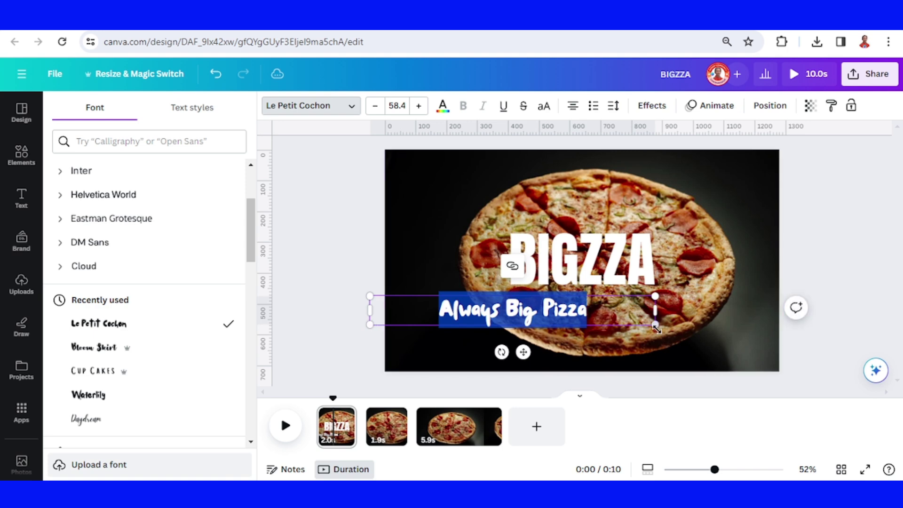
{"action": "left_click_drag", "start_coordinate": [656, 324], "coordinate": [683, 327]}
{"action": "left_click", "coordinate": [728, 339]}
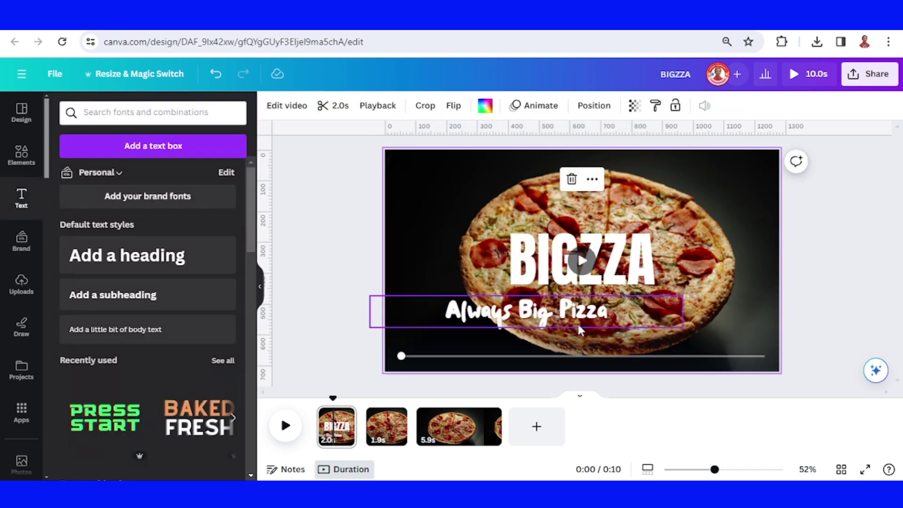
{"action": "left_click_drag", "start_coordinate": [572, 318], "coordinate": [629, 318]}
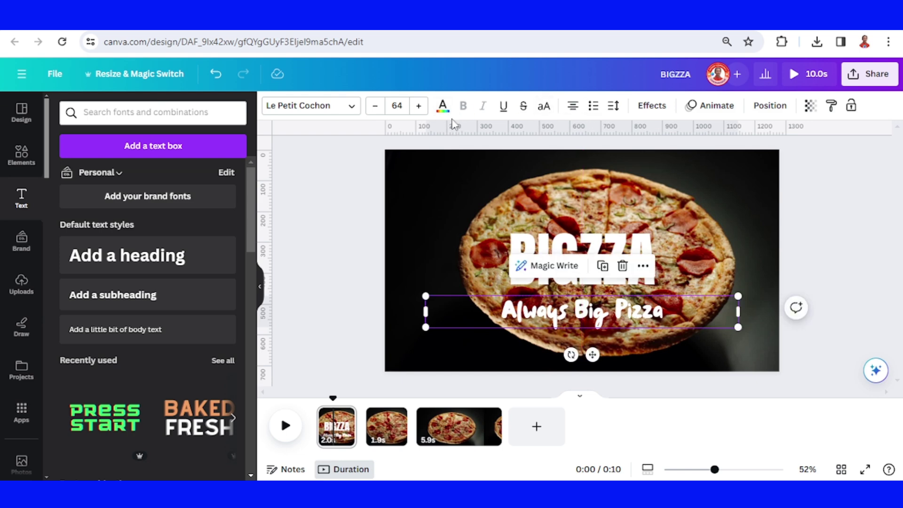
- Colour the tagline red and give it a white Outline effect
{"action": "left_click", "coordinate": [440, 108]}
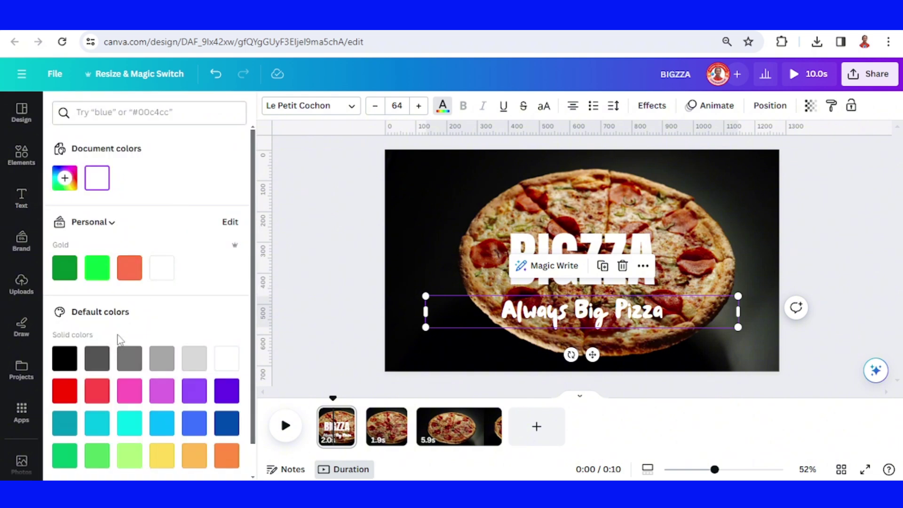
{"action": "left_click", "coordinate": [65, 390]}
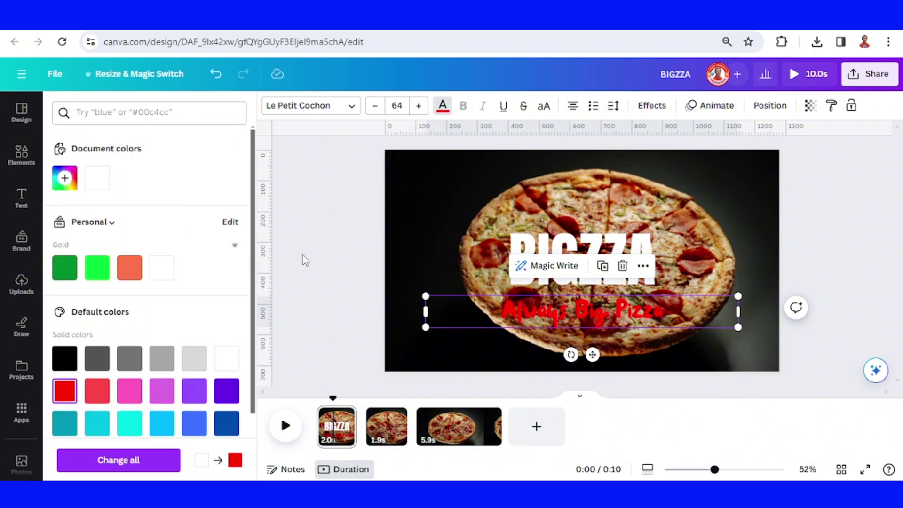
{"action": "left_click", "coordinate": [653, 105]}
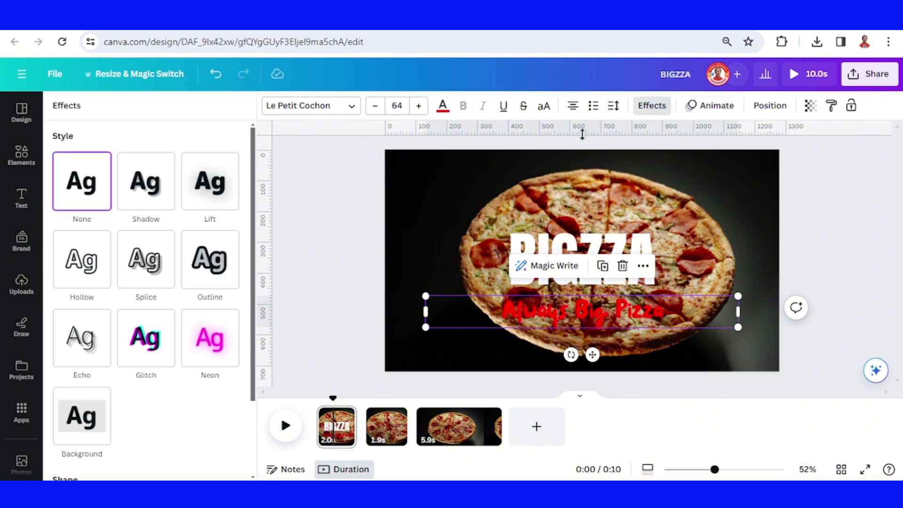
{"action": "left_click", "coordinate": [217, 268]}
{"action": "left_click", "coordinate": [231, 358]}
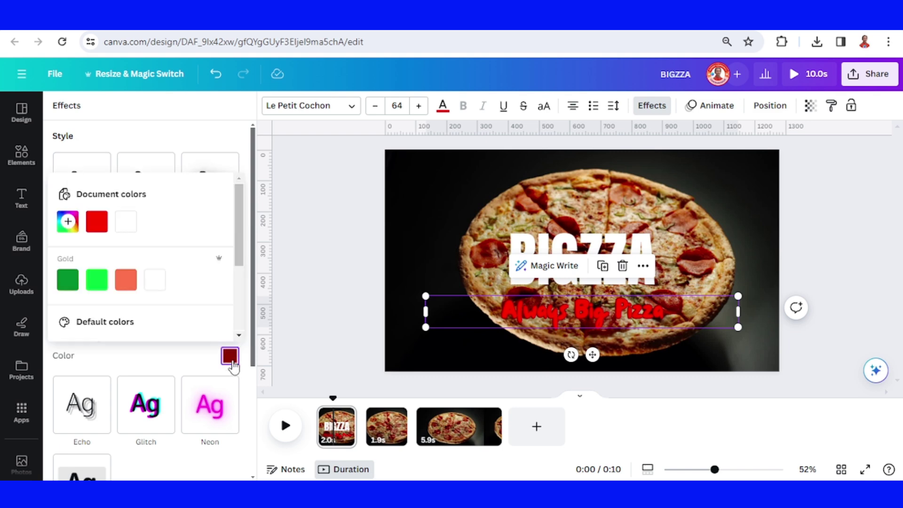
{"action": "left_click", "coordinate": [128, 225]}
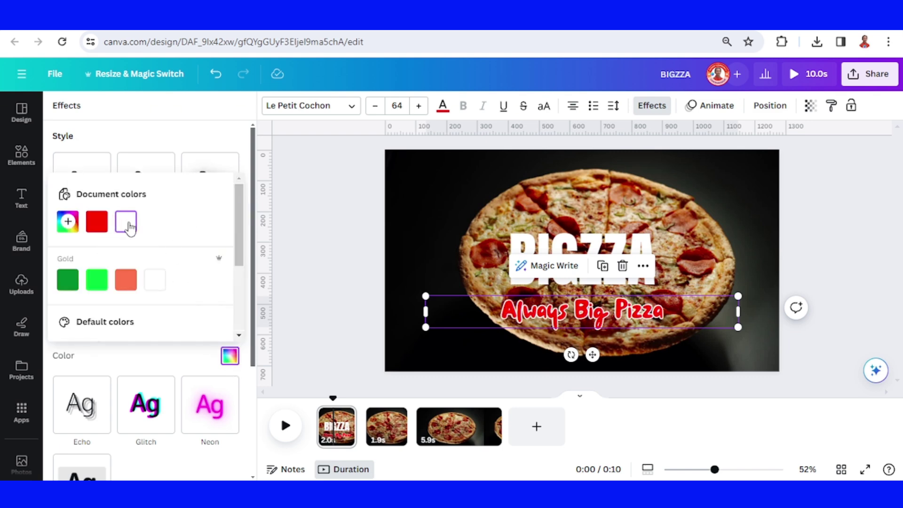
{"action": "left_click", "coordinate": [181, 367]}
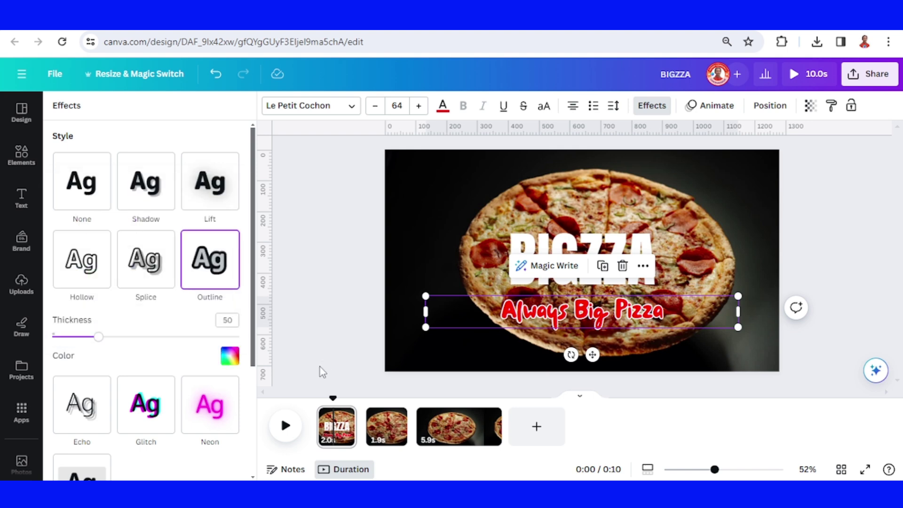
- Add a new fourth page with a black background
{"action": "left_click", "coordinate": [537, 428]}
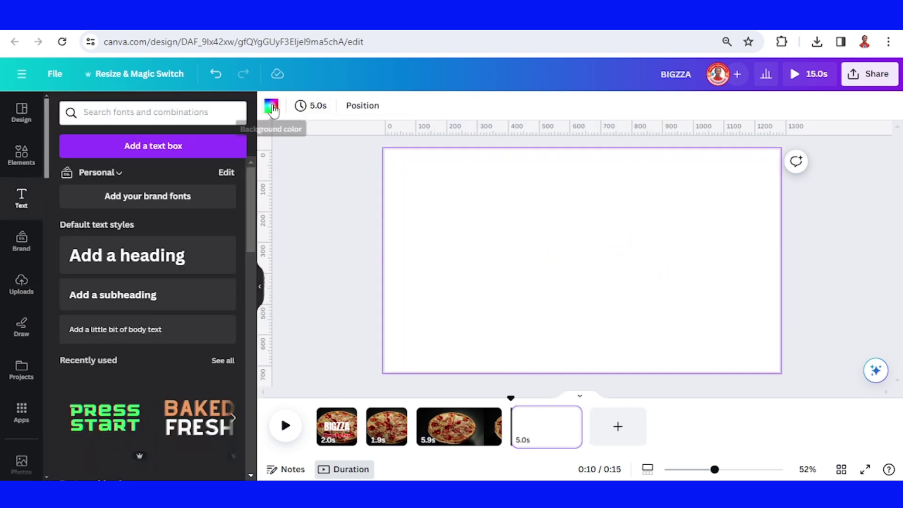
{"action": "left_click", "coordinate": [272, 107]}
{"action": "left_click", "coordinate": [64, 360]}
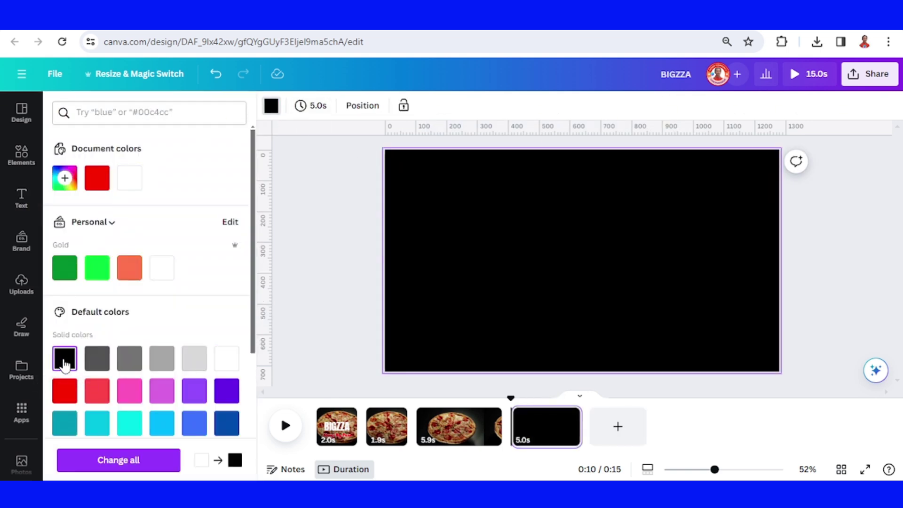
- Copy the BIGZZA title from page 1 and paste it onto black page 4
{"action": "left_click", "coordinate": [339, 426]}
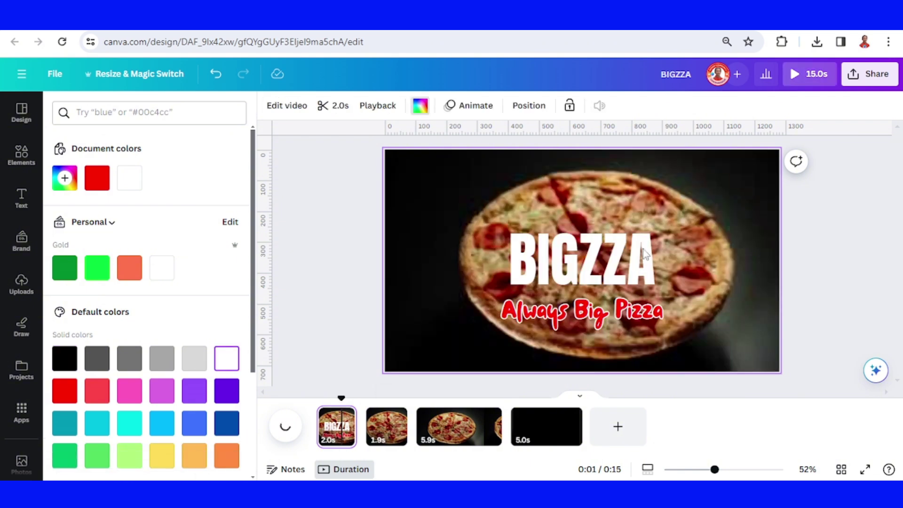
{"action": "left_click", "coordinate": [610, 263]}
{"action": "right_click", "coordinate": [611, 263]}
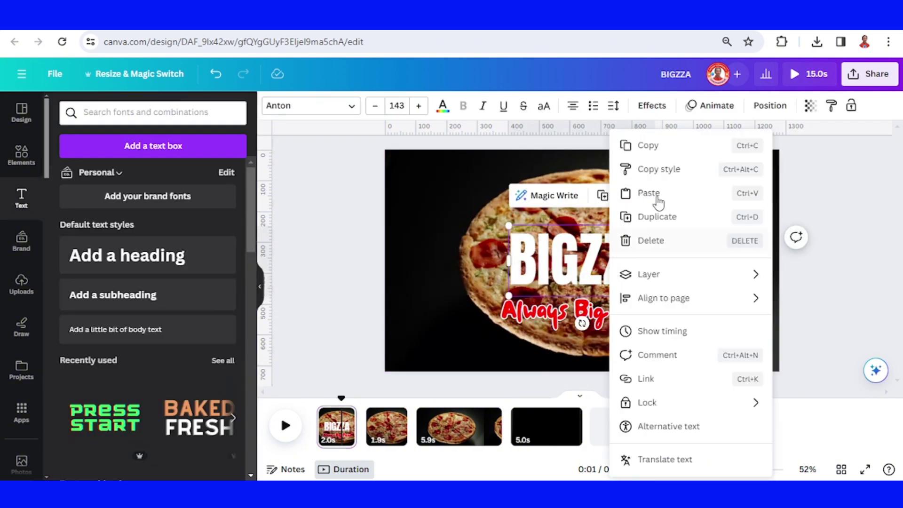
{"action": "left_click", "coordinate": [654, 146]}
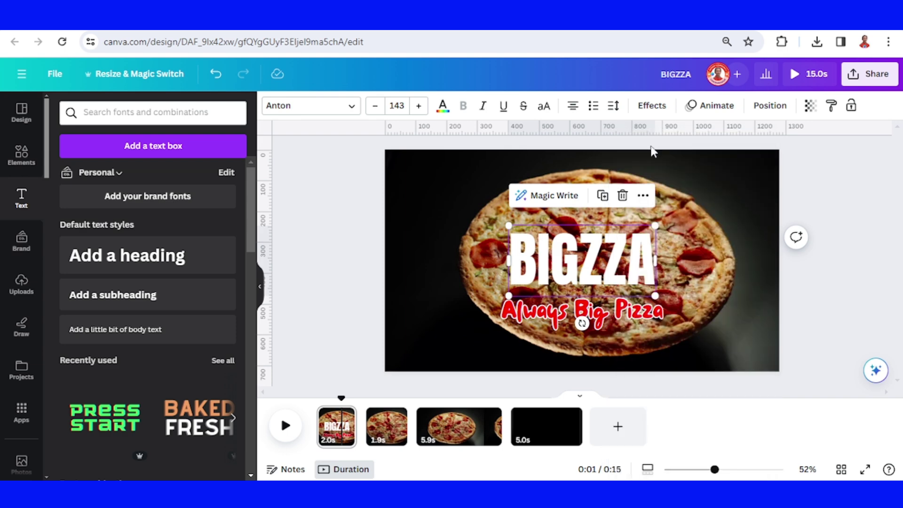
{"action": "left_click", "coordinate": [546, 431]}
{"action": "right_click", "coordinate": [573, 260]}
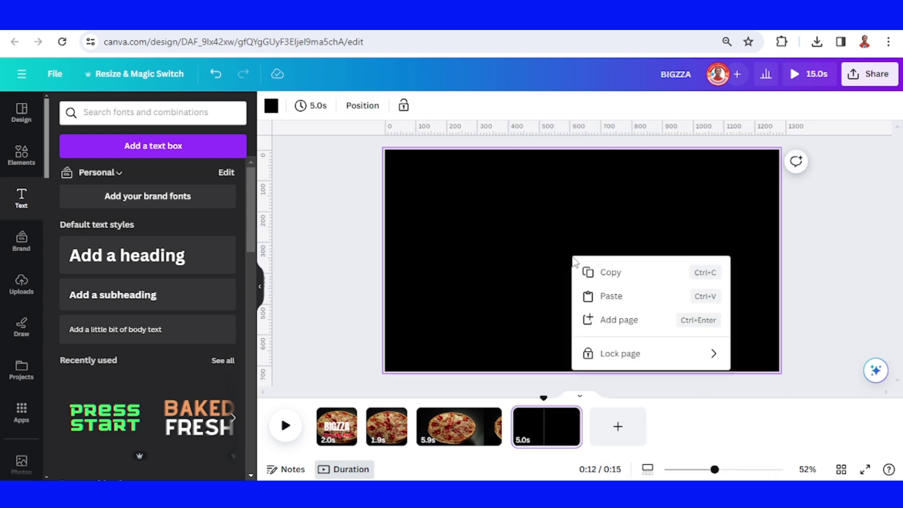
{"action": "left_click", "coordinate": [612, 297]}
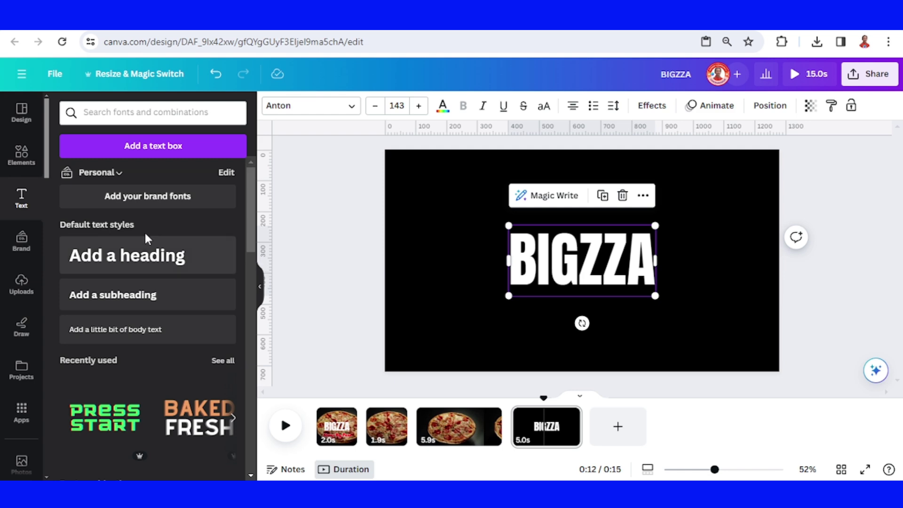
- Add a square shape and stretch it into a rectangle covering the BIGZZA text
{"action": "left_click", "coordinate": [23, 160]}
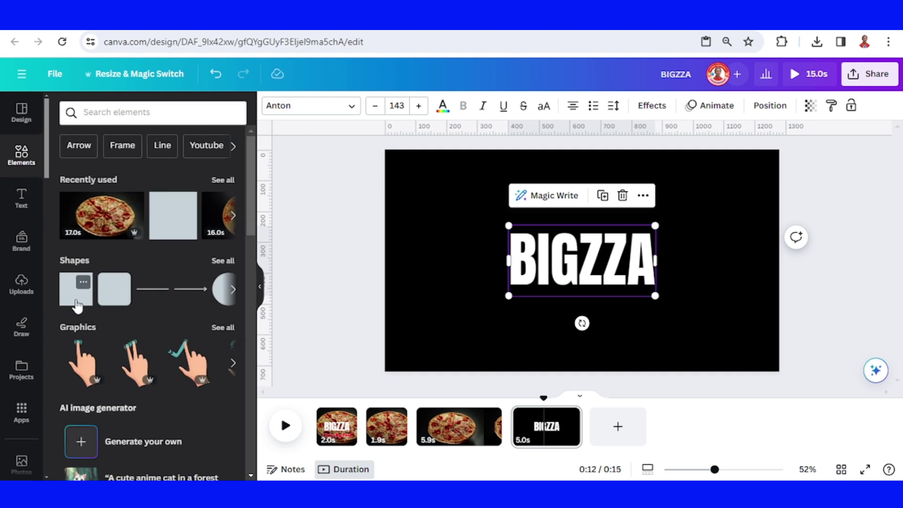
{"action": "left_click", "coordinate": [76, 305]}
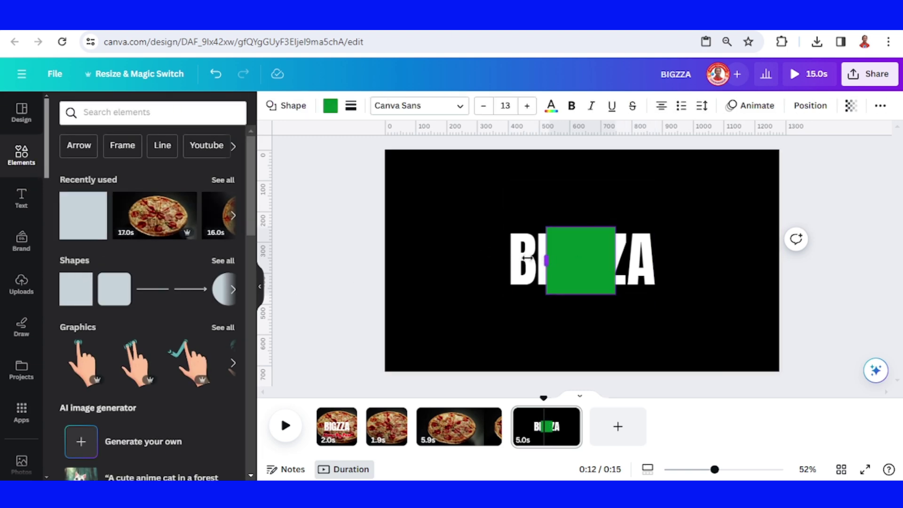
{"action": "left_click_drag", "start_coordinate": [528, 259], "coordinate": [499, 260]}
{"action": "left_click_drag", "start_coordinate": [615, 261], "coordinate": [668, 260]}
{"action": "left_click_drag", "start_coordinate": [587, 225], "coordinate": [585, 218]}
{"action": "left_click_drag", "start_coordinate": [586, 302], "coordinate": [586, 305]}
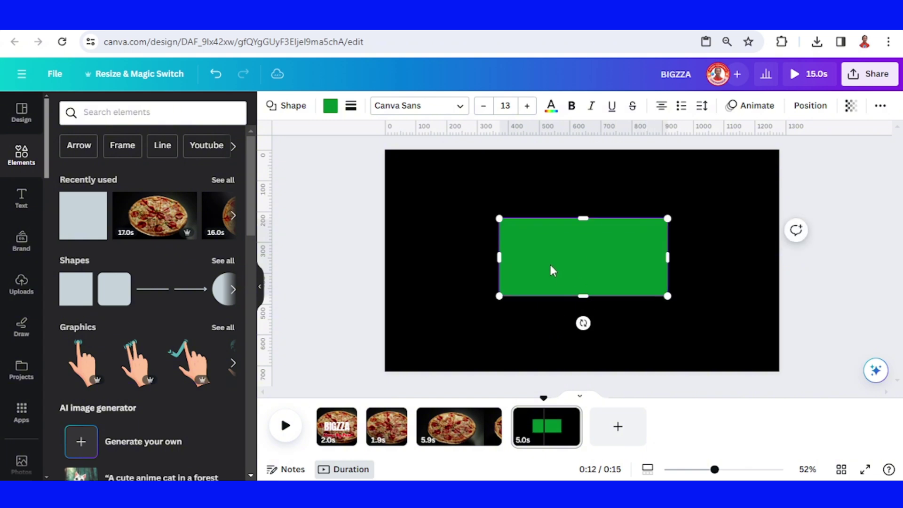
- Fill the rectangle white and send it behind the BIGZZA text
{"action": "left_click", "coordinate": [416, 219]}
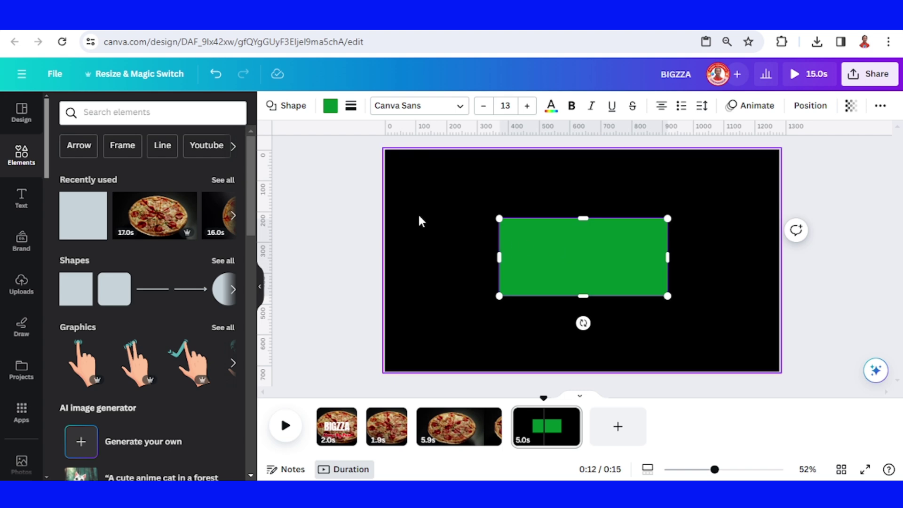
{"action": "left_click", "coordinate": [521, 243]}
{"action": "left_click", "coordinate": [331, 107]}
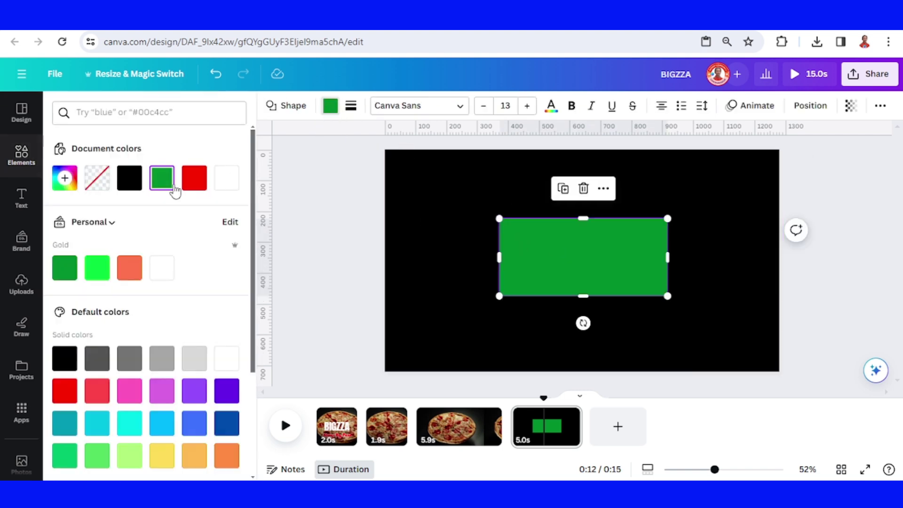
{"action": "left_click", "coordinate": [165, 275]}
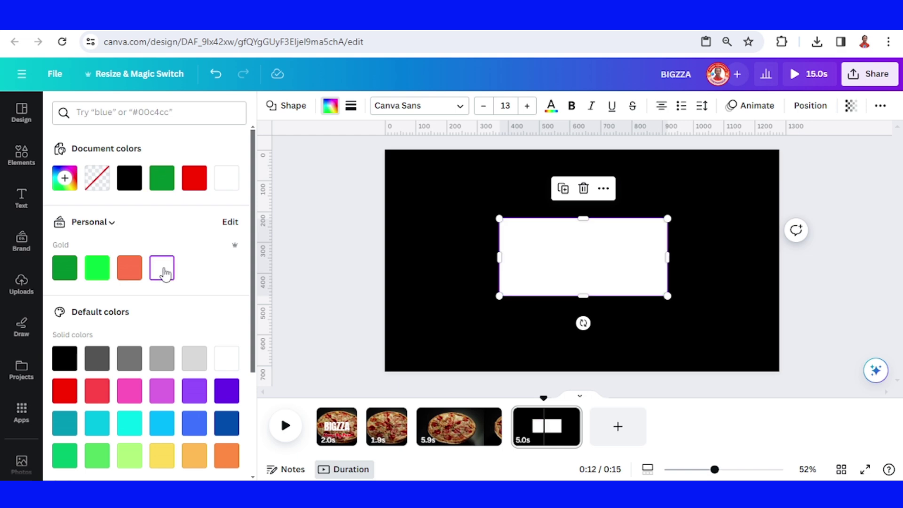
{"action": "right_click", "coordinate": [607, 257]}
{"action": "mouse_move", "coordinate": [649, 279]}
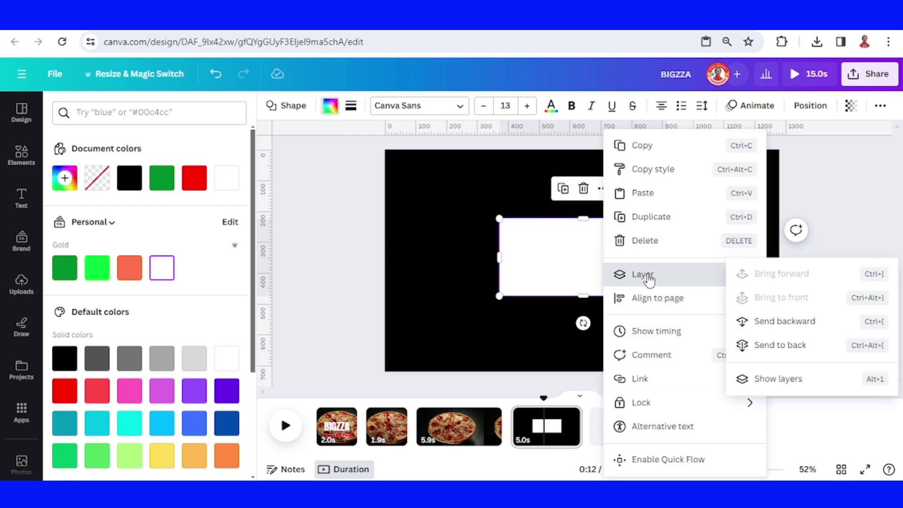
{"action": "left_click", "coordinate": [771, 345]}
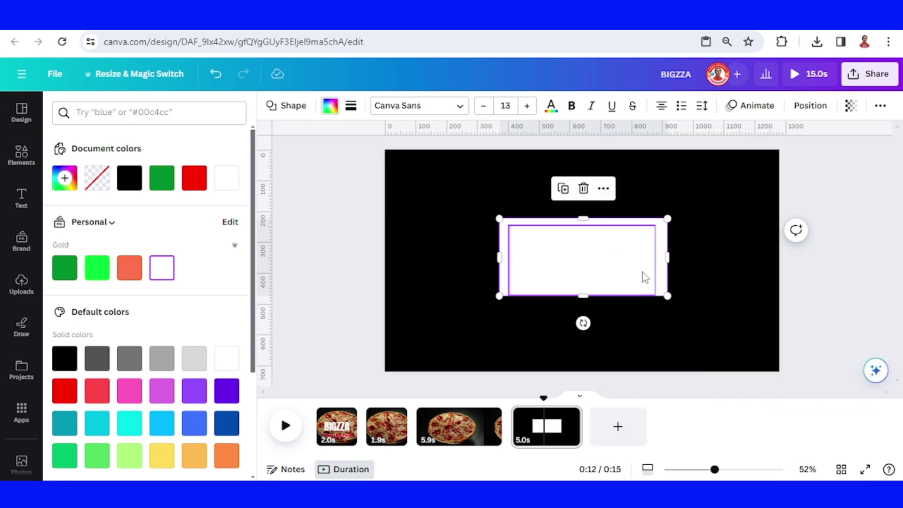
{"action": "mouse_move", "coordinate": [644, 266]}
{"action": "left_mouse_down"}
{"action": "mouse_move", "coordinate": [631, 256]}
{"action": "mouse_move", "coordinate": [651, 262]}
{"action": "left_mouse_up"}
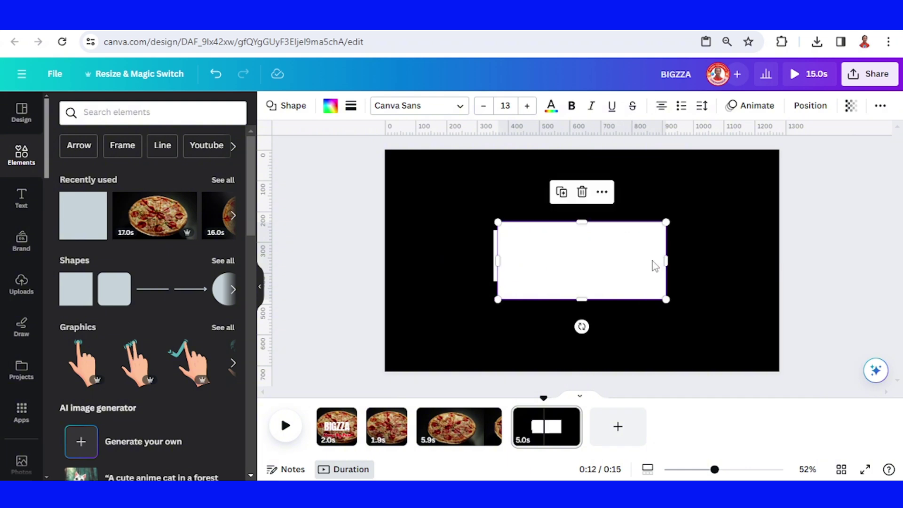
- Shift the BIGZZA text slightly right and colour it black
{"action": "left_click", "coordinate": [554, 262]}
{"action": "mouse_move", "coordinate": [560, 256]}
{"action": "left_mouse_down"}
{"action": "mouse_move", "coordinate": [577, 259]}
{"action": "mouse_move", "coordinate": [567, 259]}
{"action": "left_mouse_up"}
{"action": "left_click", "coordinate": [442, 105]}
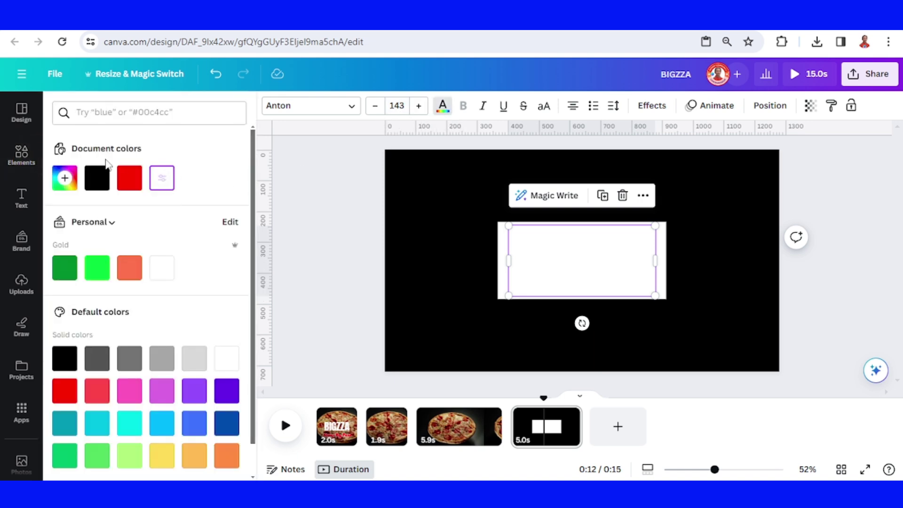
{"action": "left_click", "coordinate": [90, 180]}
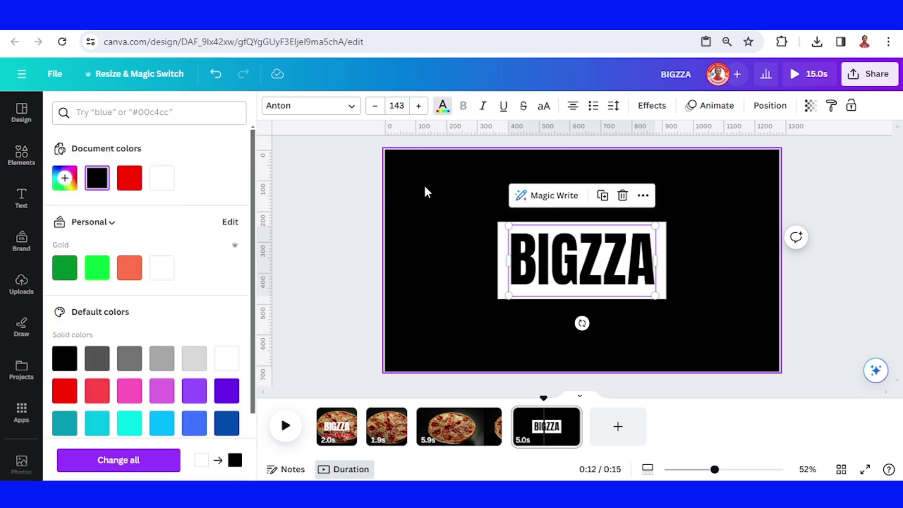
- Set the download file type to PNG in the Share > Download panel
{"action": "left_click", "coordinate": [722, 266]}
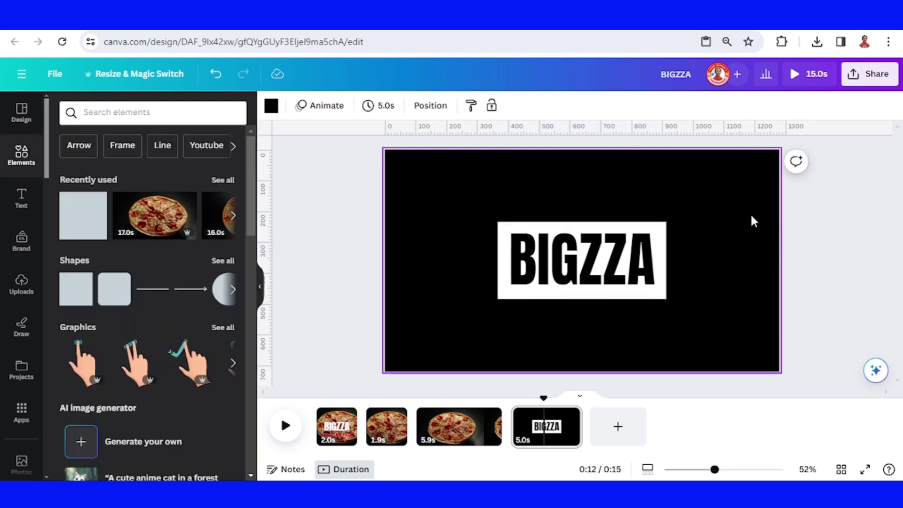
{"action": "left_click", "coordinate": [876, 79]}
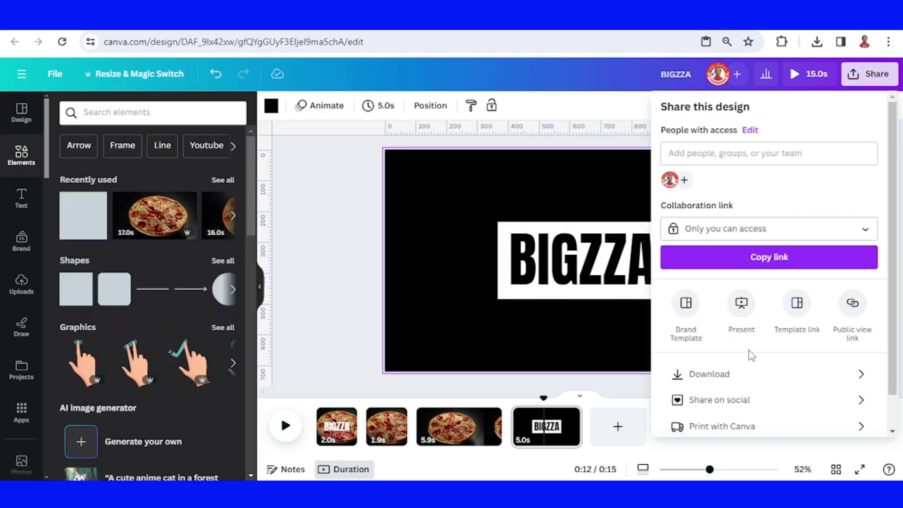
{"action": "left_click", "coordinate": [747, 374]}
{"action": "left_click", "coordinate": [718, 167]}
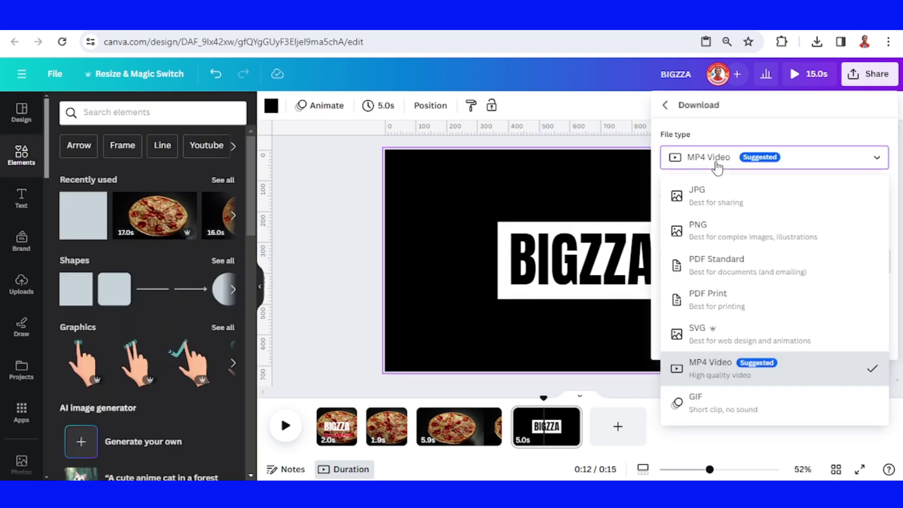
{"action": "left_click", "coordinate": [715, 165]}
{"action": "left_click", "coordinate": [714, 165]}
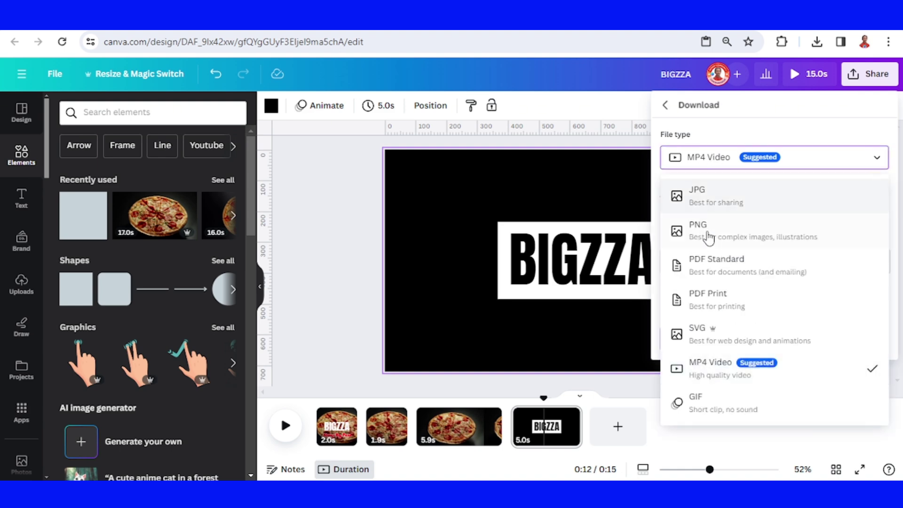
{"action": "left_click", "coordinate": [687, 227]}
- Select only the current Page 4 and download it
{"action": "left_click", "coordinate": [876, 292]}
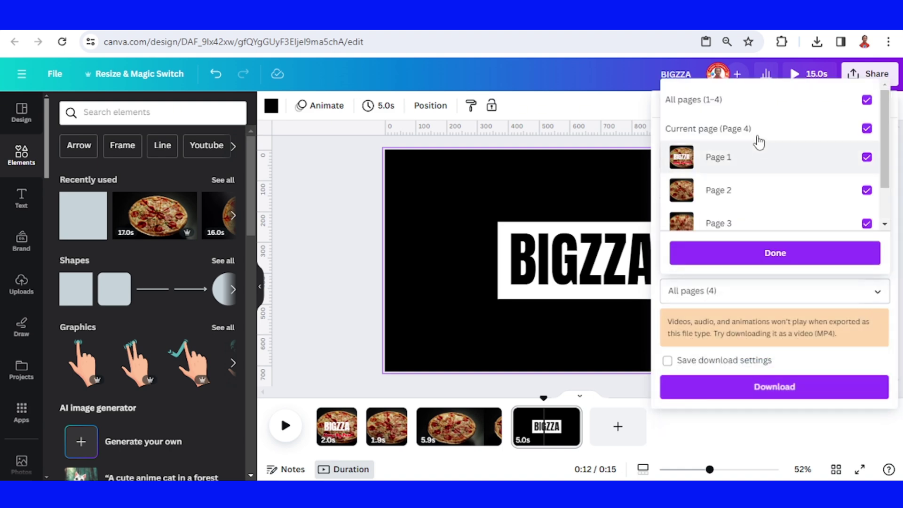
{"action": "left_click", "coordinate": [730, 101]}
{"action": "left_click", "coordinate": [750, 132]}
{"action": "left_click", "coordinate": [770, 254]}
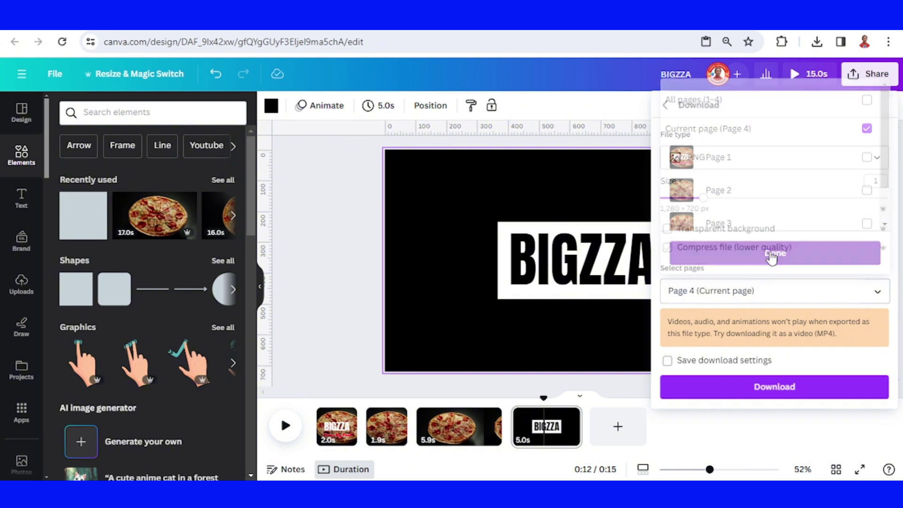
{"action": "left_click", "coordinate": [767, 383]}
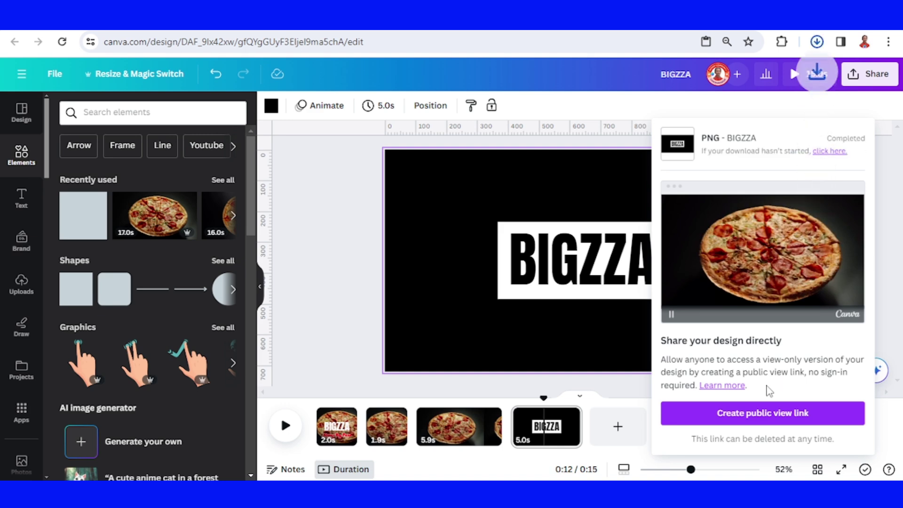
- Place the downloaded BIGZZA PNG onto page 2 from the browser downloads
{"action": "left_click", "coordinate": [388, 437]}
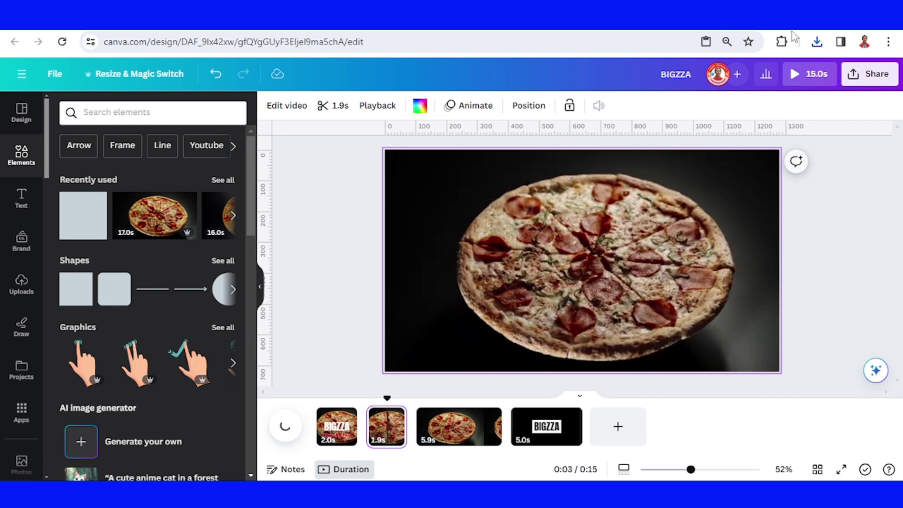
{"action": "left_click", "coordinate": [817, 42]}
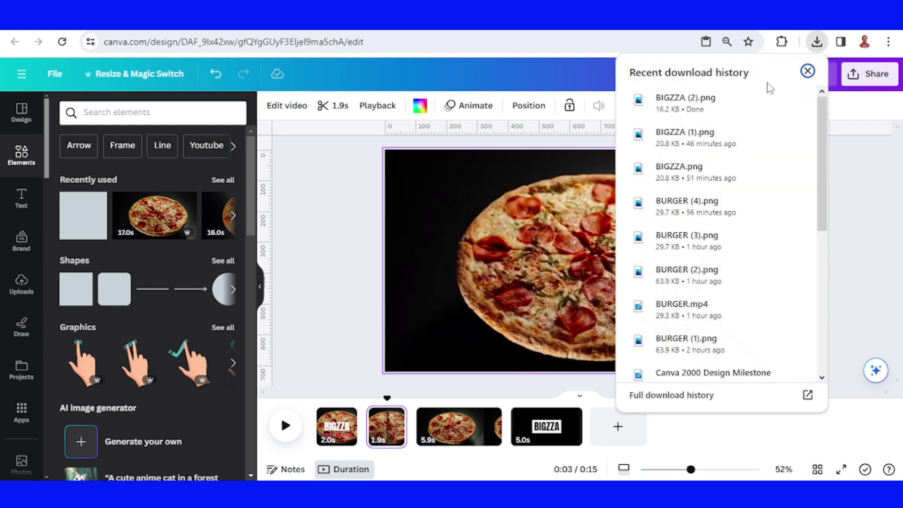
{"action": "left_click_drag", "start_coordinate": [727, 100], "coordinate": [535, 242]}
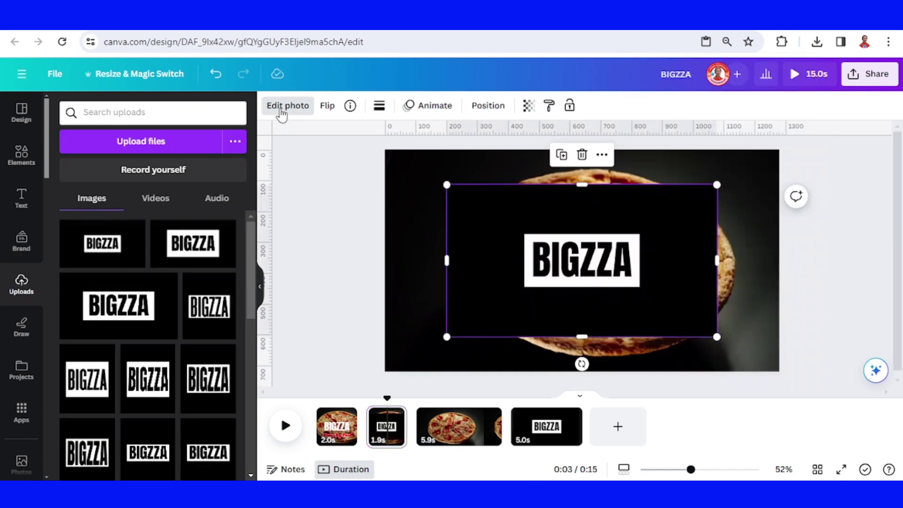
- Remove the image's black background with BG Remover and enlarge it to fill the page
{"action": "left_click", "coordinate": [281, 112]}
{"action": "left_click", "coordinate": [88, 192]}
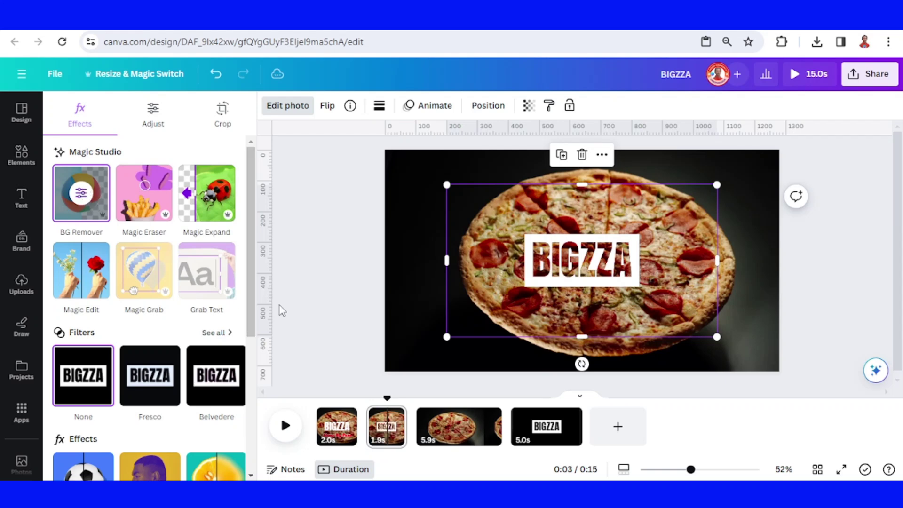
{"action": "left_click_drag", "start_coordinate": [447, 337], "coordinate": [385, 372]}
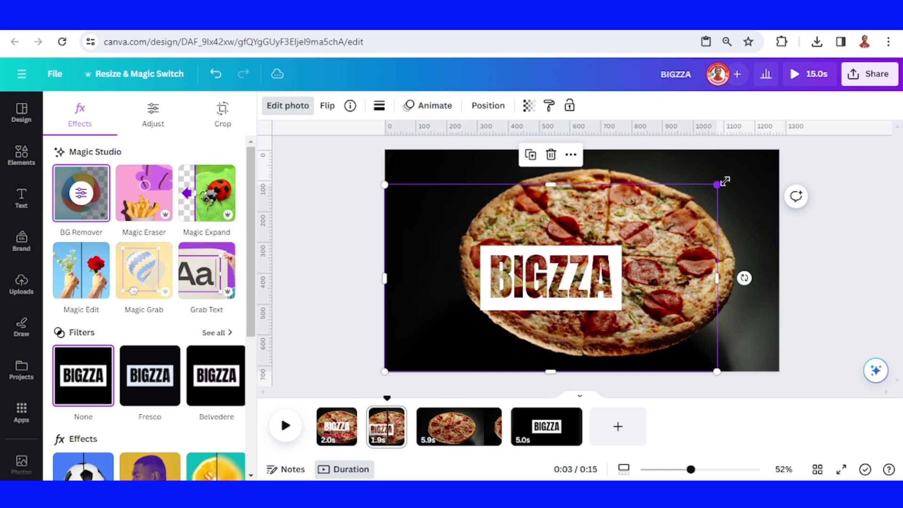
{"action": "left_click_drag", "start_coordinate": [725, 181], "coordinate": [779, 150]}
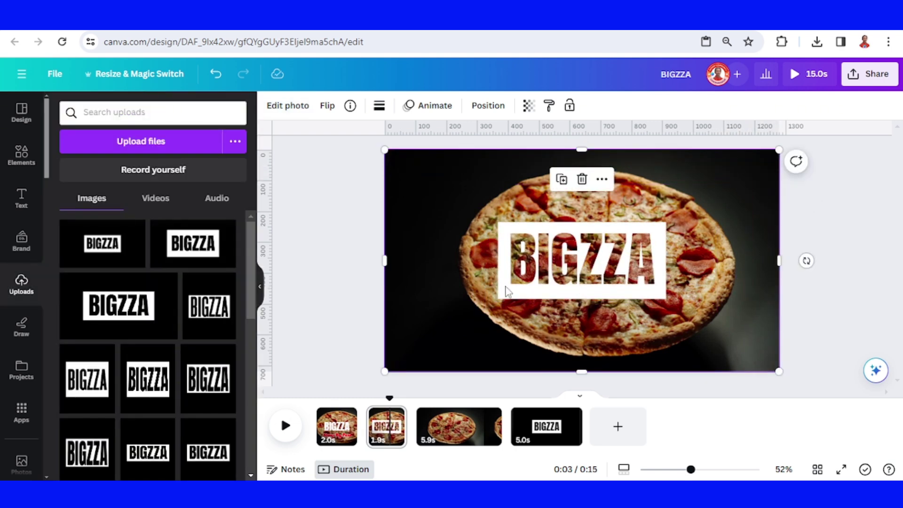
- Add a square from Elements and fill it white #ffffff
{"action": "left_click", "coordinate": [21, 160]}
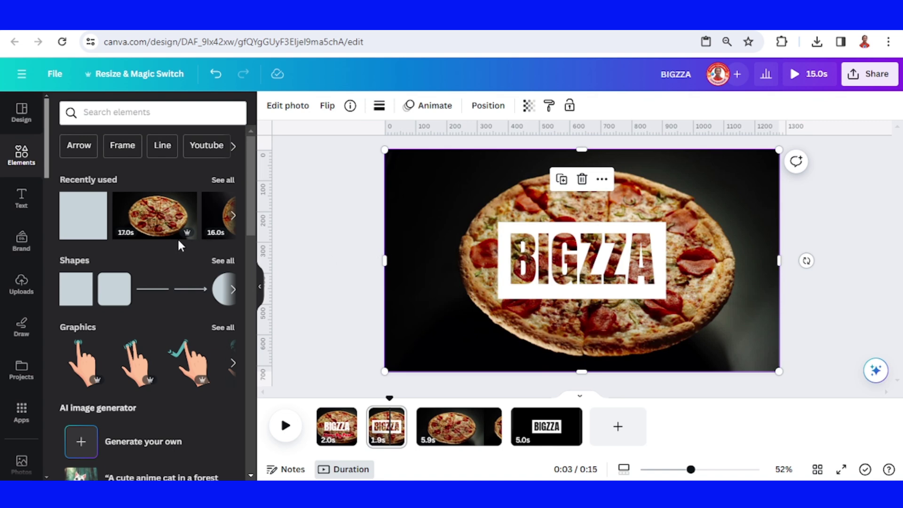
{"action": "left_click", "coordinate": [73, 306]}
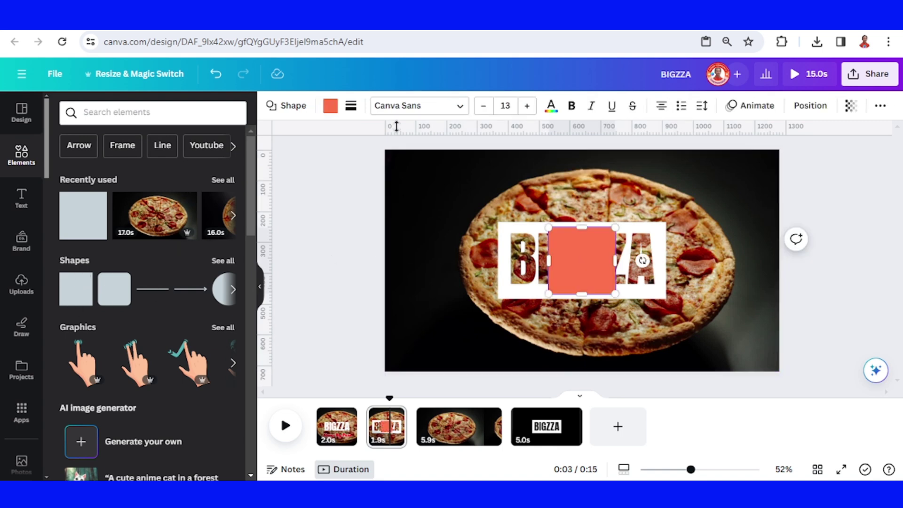
{"action": "left_click", "coordinate": [331, 107]}
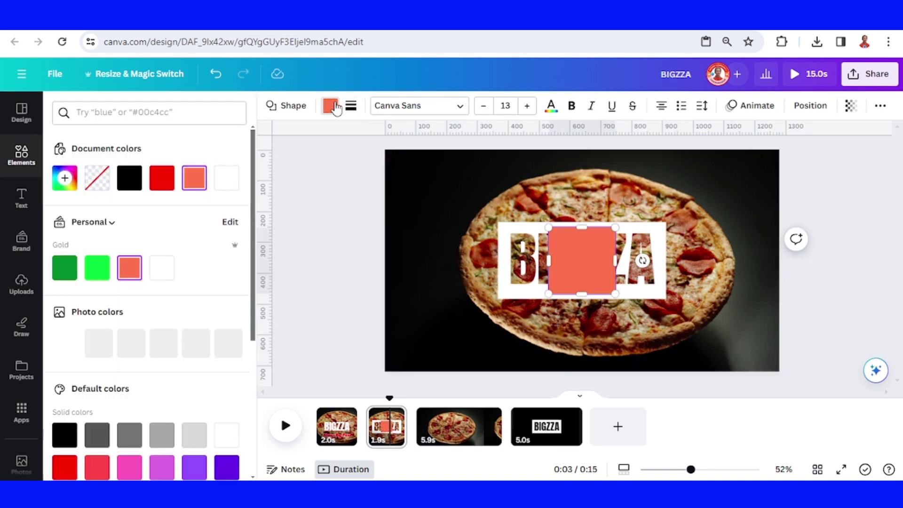
{"action": "left_click", "coordinate": [160, 270]}
- Stretch the white square across the full page width and move it over the top
{"action": "left_click_drag", "start_coordinate": [547, 261], "coordinate": [385, 260]}
{"action": "left_click_drag", "start_coordinate": [615, 260], "coordinate": [781, 257]}
{"action": "left_click_drag", "start_coordinate": [582, 227], "coordinate": [597, 161]}
{"action": "left_click_drag", "start_coordinate": [623, 255], "coordinate": [547, 383]}
- Resize a white rectangle to cover the remaining pizza around the BIGZZA letters
{"action": "left_click", "coordinate": [658, 197]}
{"action": "left_click", "coordinate": [599, 211]}
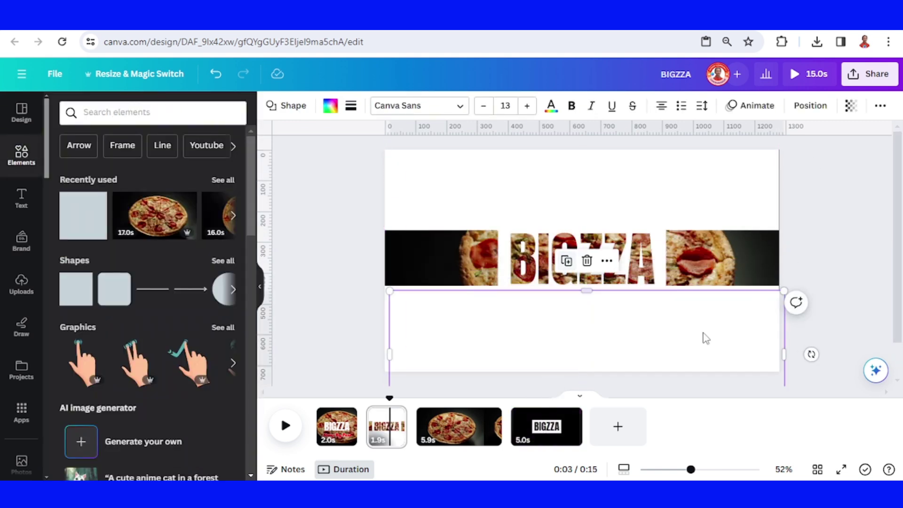
{"action": "left_click_drag", "start_coordinate": [782, 355], "coordinate": [508, 308]}
{"action": "left_click_drag", "start_coordinate": [389, 329], "coordinate": [369, 330]}
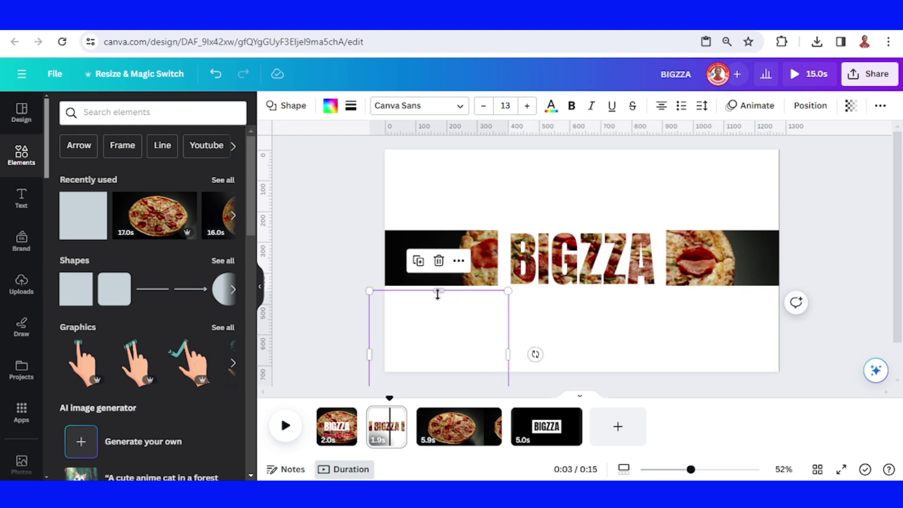
{"action": "left_click_drag", "start_coordinate": [439, 291], "coordinate": [437, 196]}
{"action": "left_click_drag", "start_coordinate": [438, 329], "coordinate": [719, 298]}
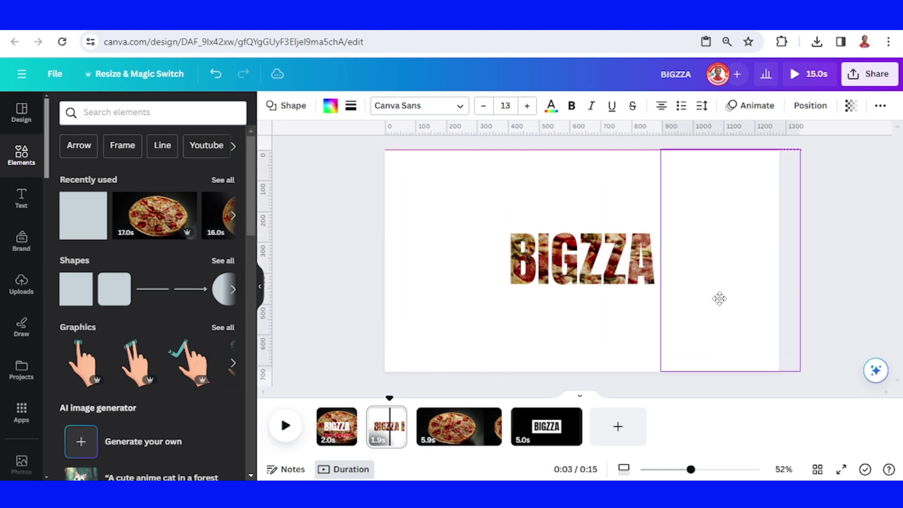
{"action": "left_click", "coordinate": [567, 259]}
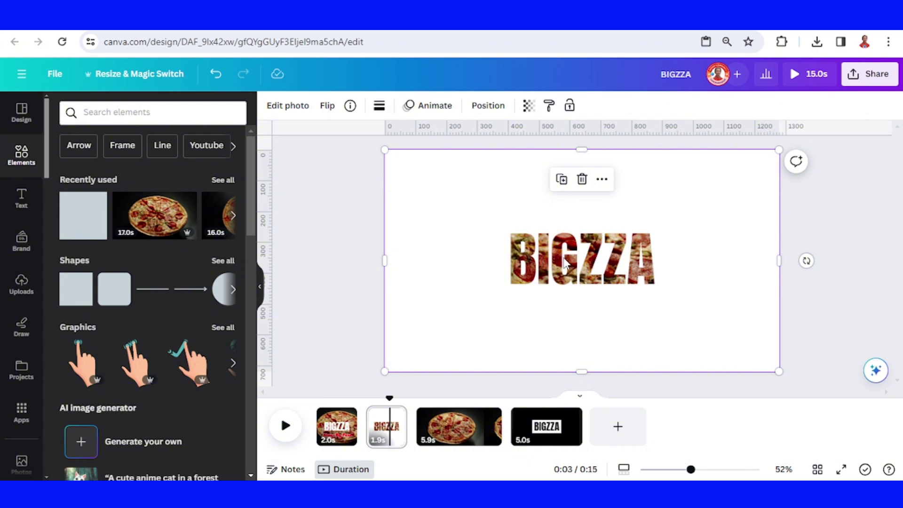
- Copy the BIGZZA knockout image from page 2 and paste it onto page 3's pizza video
{"action": "right_click", "coordinate": [564, 261]}
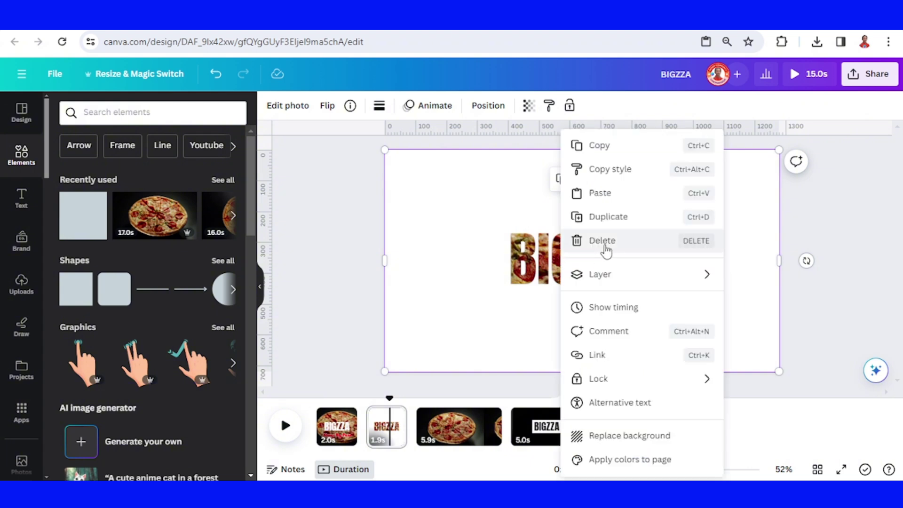
{"action": "left_click", "coordinate": [607, 146]}
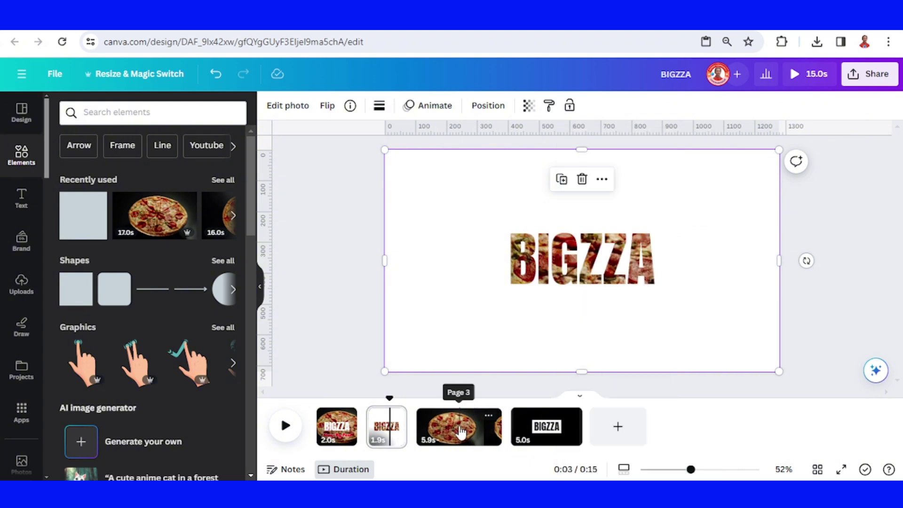
{"action": "left_click", "coordinate": [454, 424]}
{"action": "right_click", "coordinate": [547, 294]}
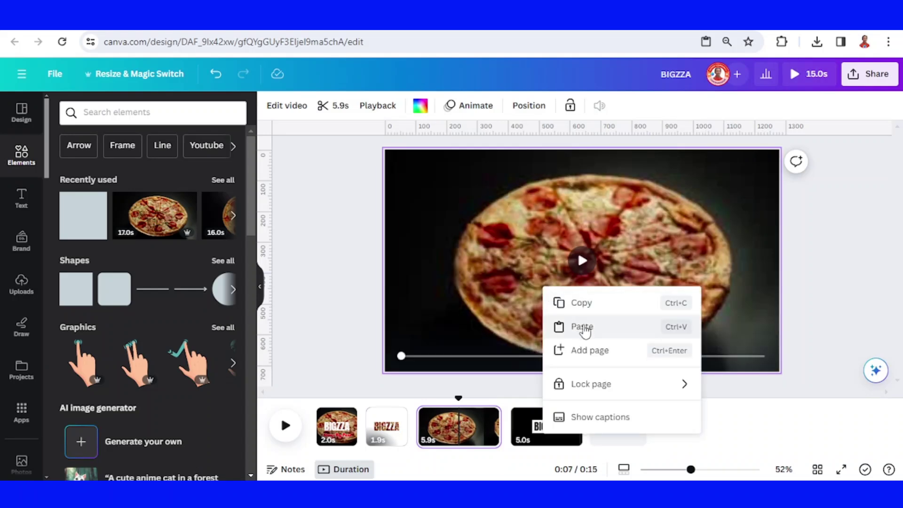
{"action": "left_click", "coordinate": [584, 328]}
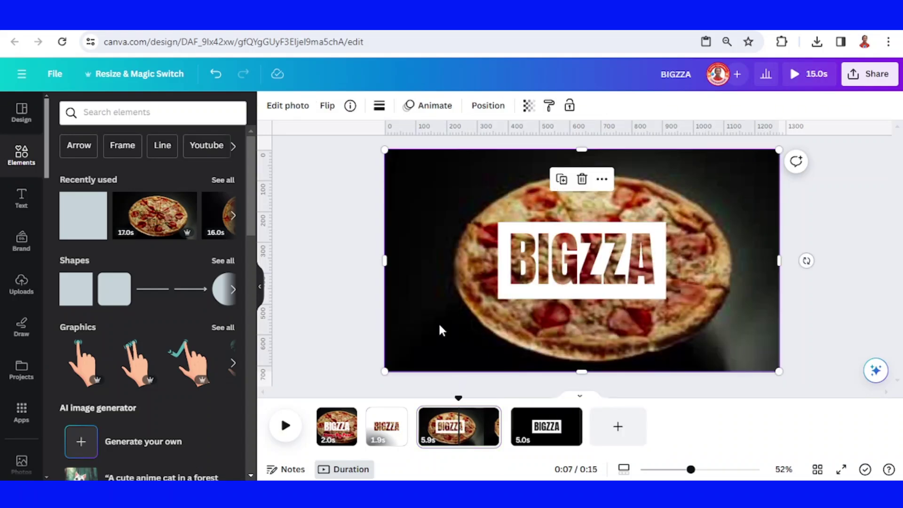
- Narrow the pasted BIGZZA image from the left, right, top and bottom
{"action": "left_click_drag", "start_coordinate": [416, 260], "coordinate": [524, 260]}
{"action": "left_click_drag", "start_coordinate": [783, 265], "coordinate": [670, 261]}
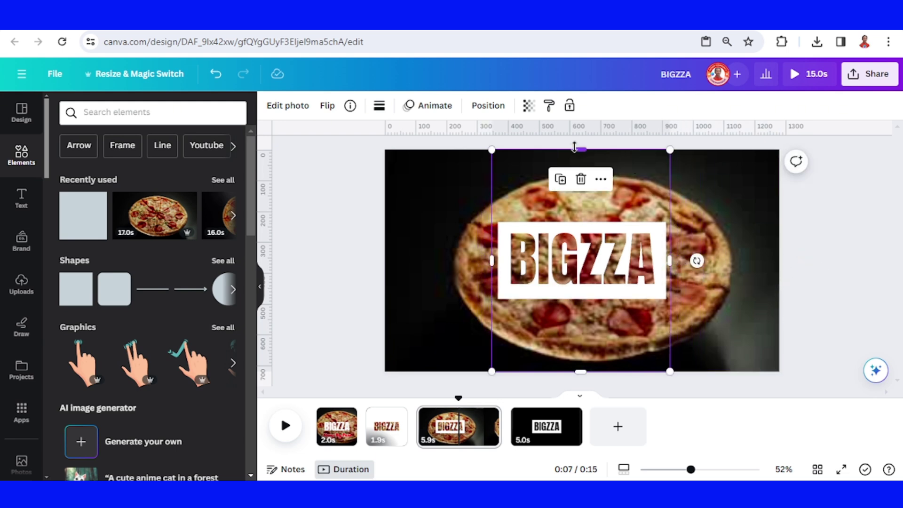
{"action": "left_click_drag", "start_coordinate": [575, 147], "coordinate": [573, 220]}
{"action": "left_click_drag", "start_coordinate": [579, 371], "coordinate": [580, 308]}
- Enlarge the BIGZZA image to nearly fill page 3, then add a square shape
{"action": "left_click_drag", "start_coordinate": [492, 311], "coordinate": [373, 332]}
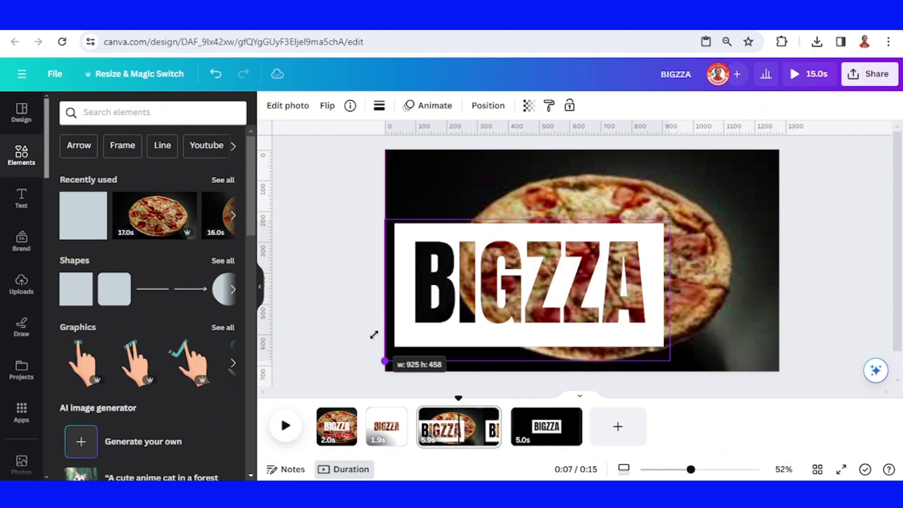
{"action": "left_click_drag", "start_coordinate": [670, 220], "coordinate": [781, 172]}
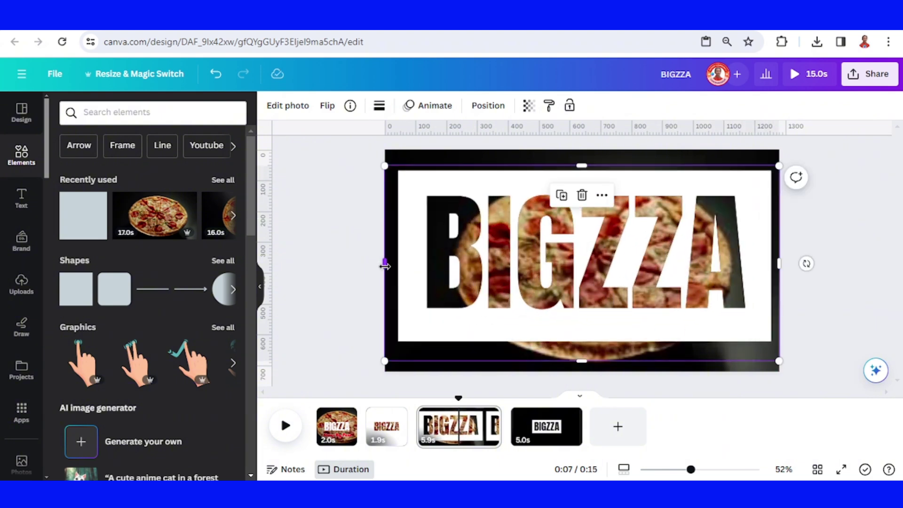
{"action": "left_click_drag", "start_coordinate": [385, 263], "coordinate": [387, 263]}
{"action": "left_click_drag", "start_coordinate": [391, 362], "coordinate": [387, 363]}
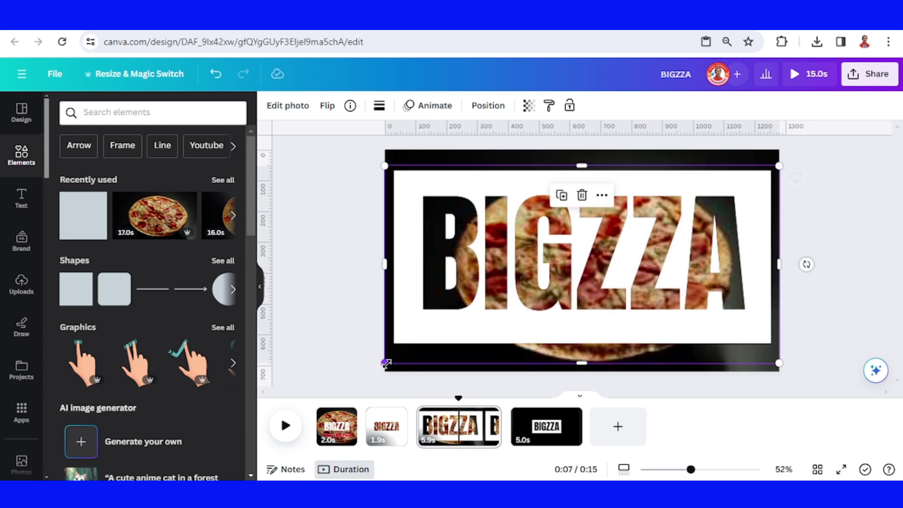
{"action": "left_click", "coordinate": [81, 301]}
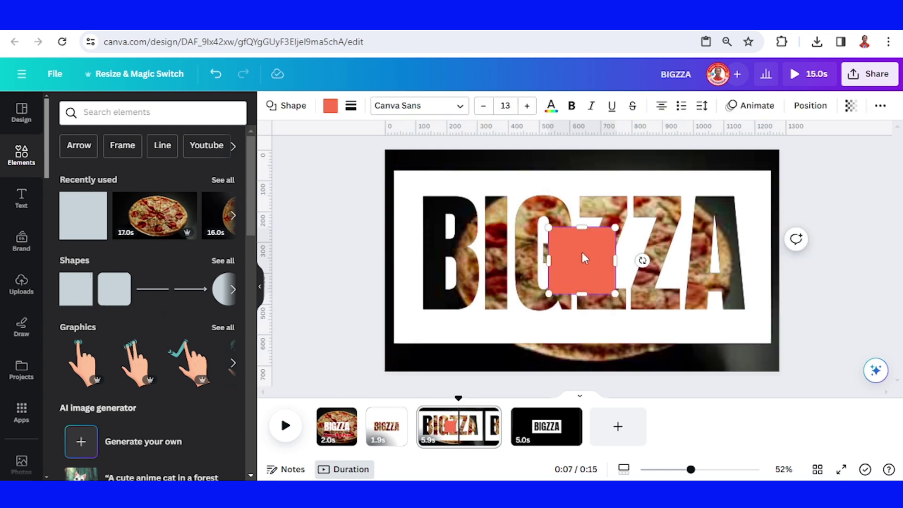
- Make the new square white and stretch it into a strip along the top
{"action": "left_click", "coordinate": [585, 258]}
{"action": "left_click", "coordinate": [332, 105]}
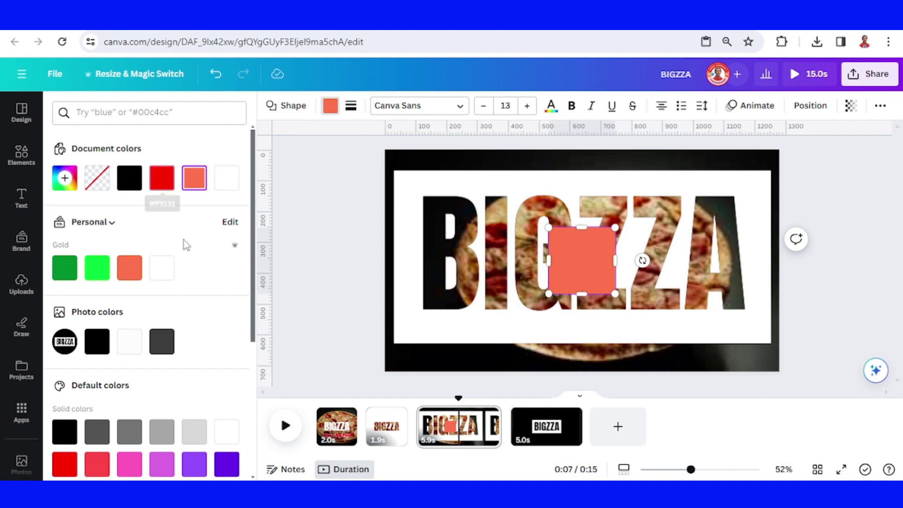
{"action": "left_click", "coordinate": [162, 267]}
{"action": "left_click", "coordinate": [657, 258]}
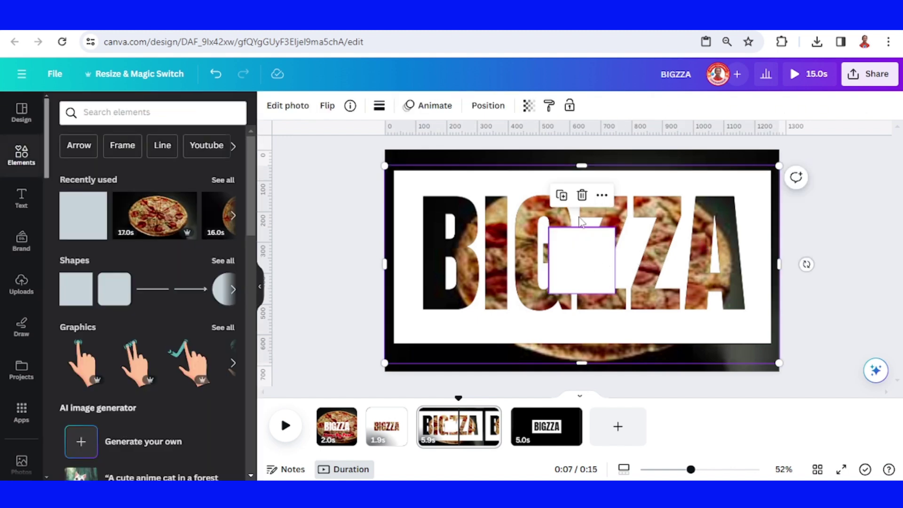
{"action": "left_click_drag", "start_coordinate": [581, 231], "coordinate": [803, 162]}
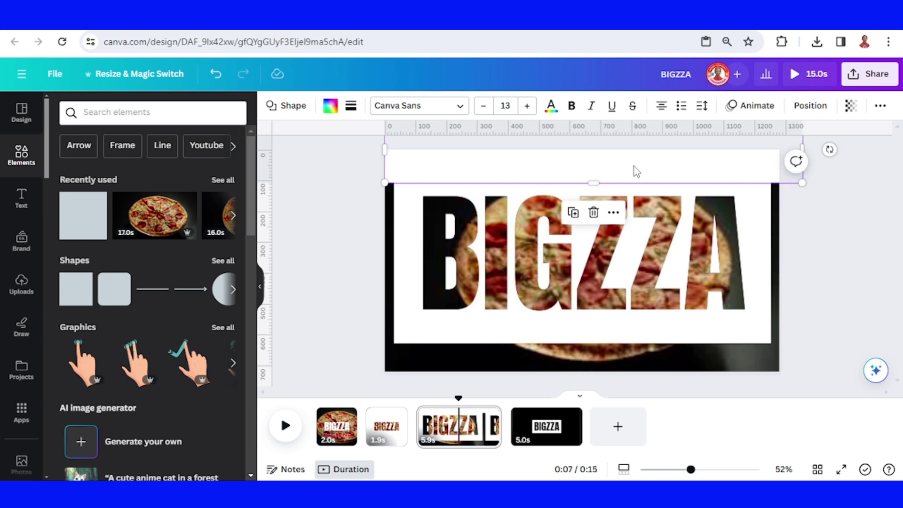
- Duplicate the white strip to cover the bottom and left black edges
{"action": "left_click", "coordinate": [573, 213]}
{"action": "left_click_drag", "start_coordinate": [551, 171], "coordinate": [540, 375]}
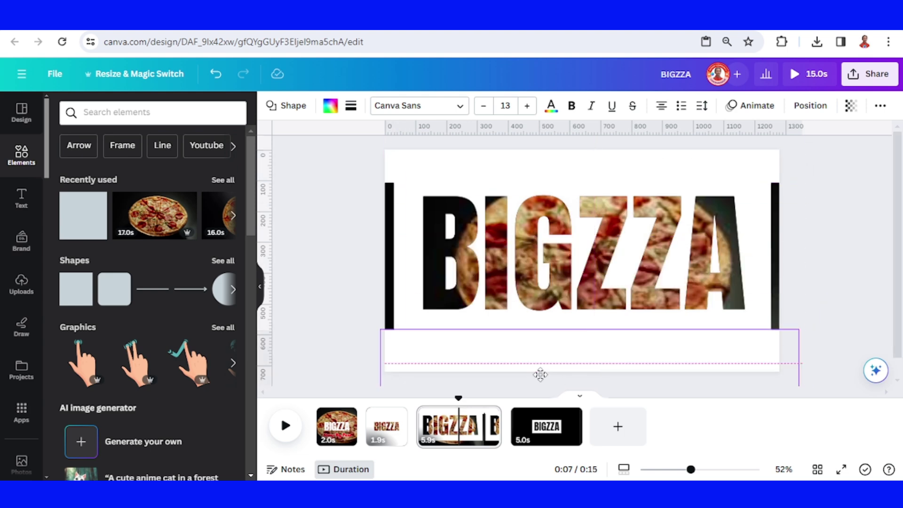
{"action": "left_click_drag", "start_coordinate": [800, 367], "coordinate": [365, 175]}
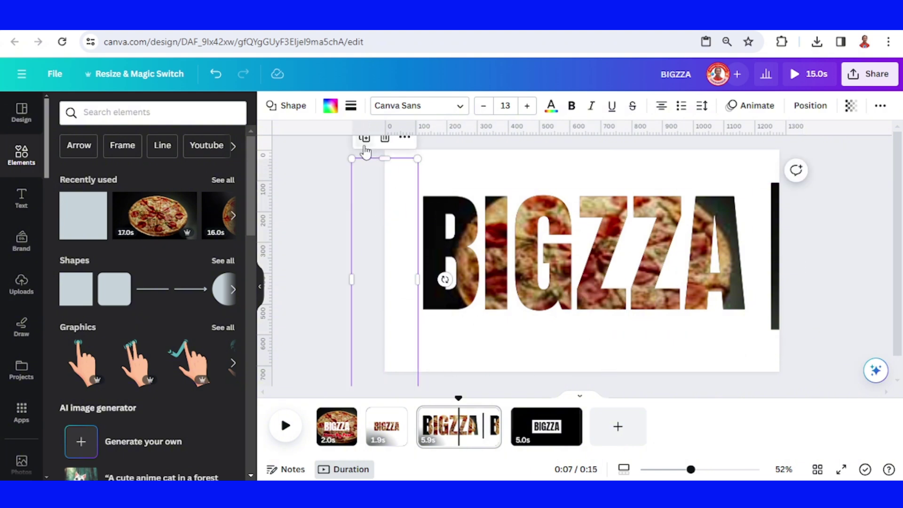
{"action": "left_click_drag", "start_coordinate": [397, 331], "coordinate": [796, 298]}
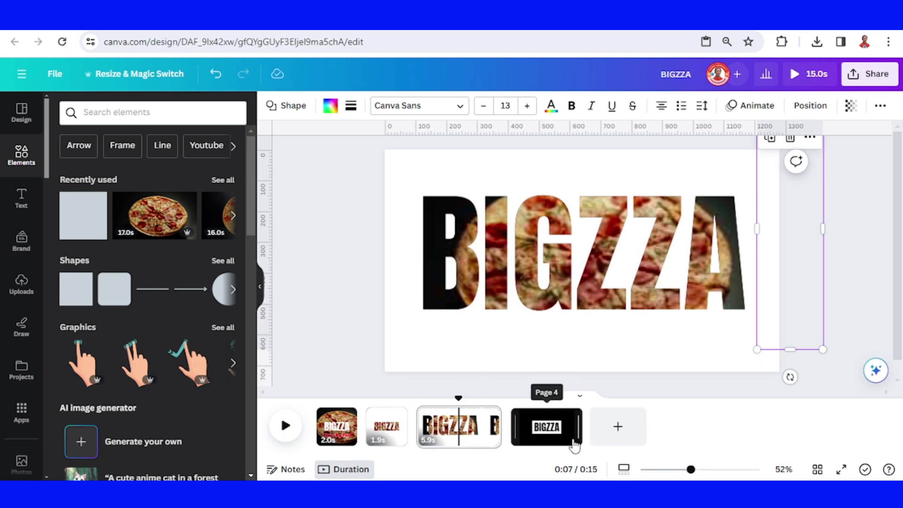
- Delete the black 5.0s page 4, leaving three pages totalling 10 seconds
{"action": "left_click", "coordinate": [570, 418]}
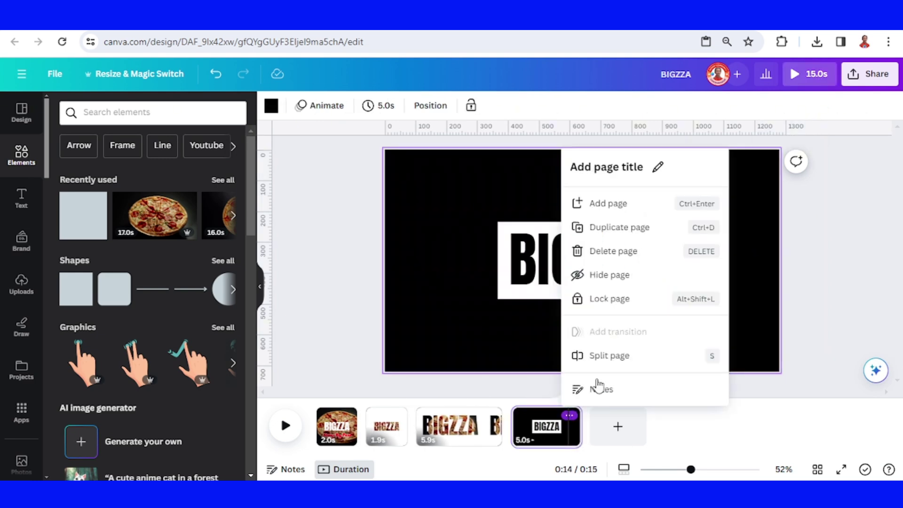
{"action": "left_click", "coordinate": [622, 254]}
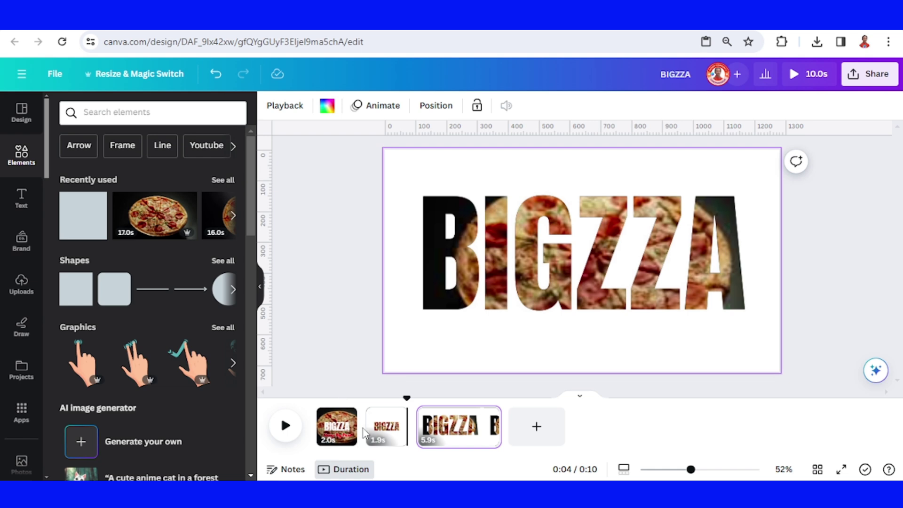
{"action": "mouse_move", "coordinate": [364, 446]}
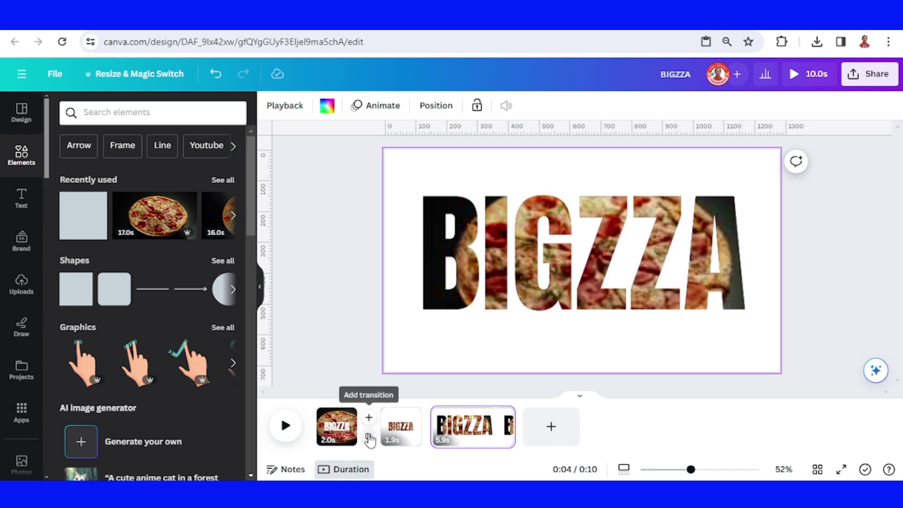
- Apply a 0.61-second Match & Move transition between all three pages
{"action": "left_click", "coordinate": [368, 437]}
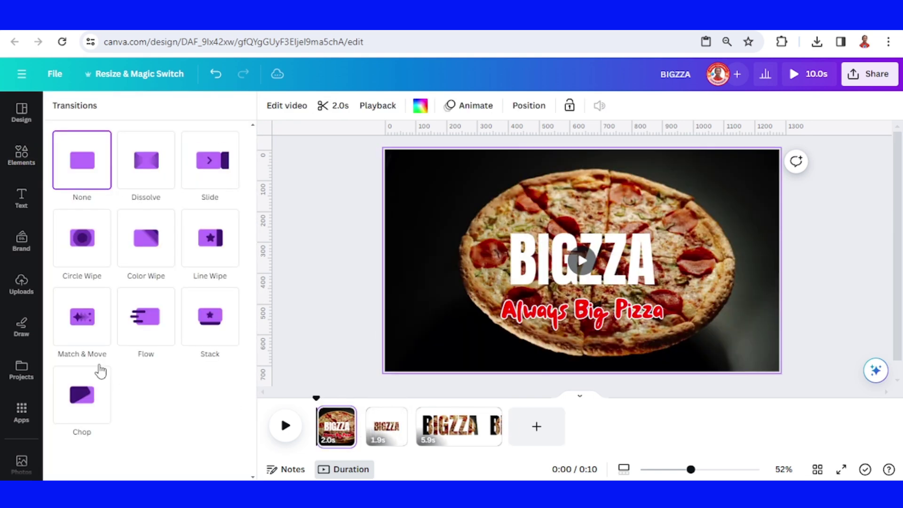
{"action": "left_click", "coordinate": [78, 331]}
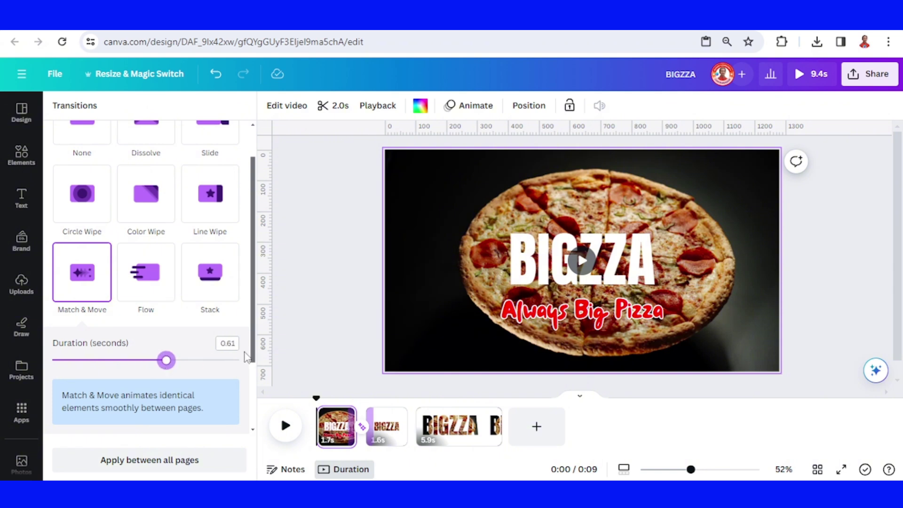
{"action": "scroll", "coordinate": [225, 348], "scroll_direction": "down", "scroll_amount": 2}
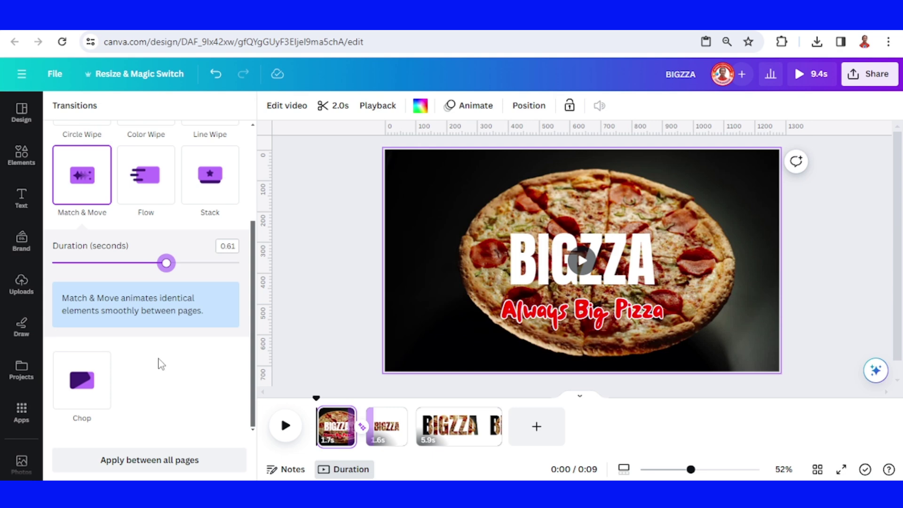
{"action": "left_click", "coordinate": [157, 460]}
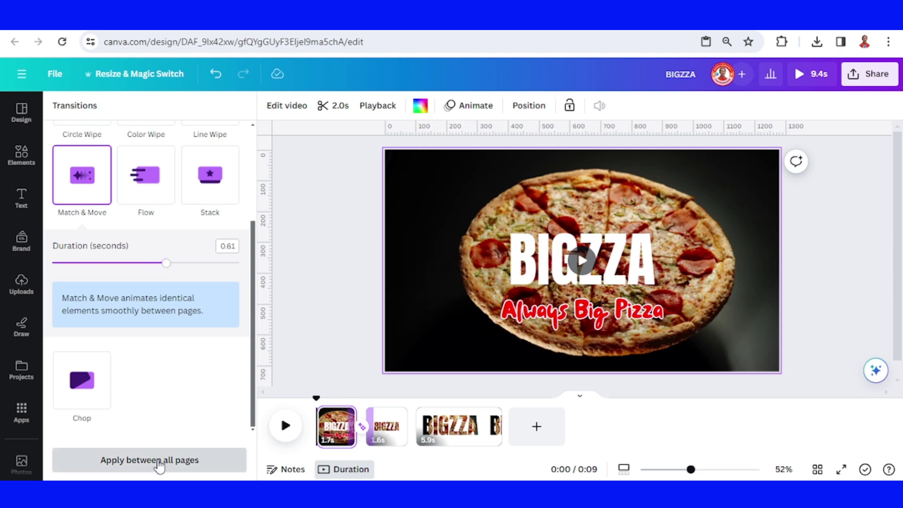
{"action": "left_click", "coordinate": [549, 323]}
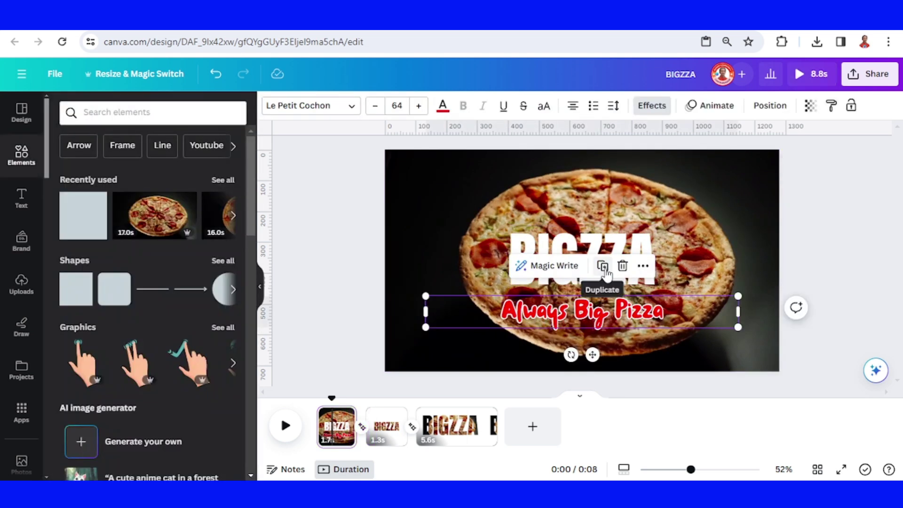
- Copy the red Always Big Pizza tagline and paste it onto pages 2 and 3
{"action": "right_click", "coordinate": [562, 308]}
{"action": "left_click", "coordinate": [603, 155]}
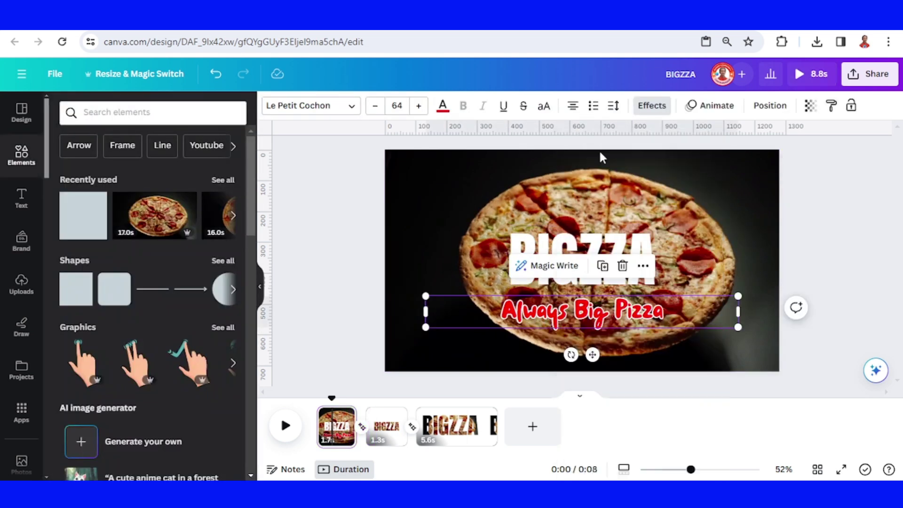
{"action": "left_click", "coordinate": [388, 425]}
{"action": "left_click", "coordinate": [588, 326]}
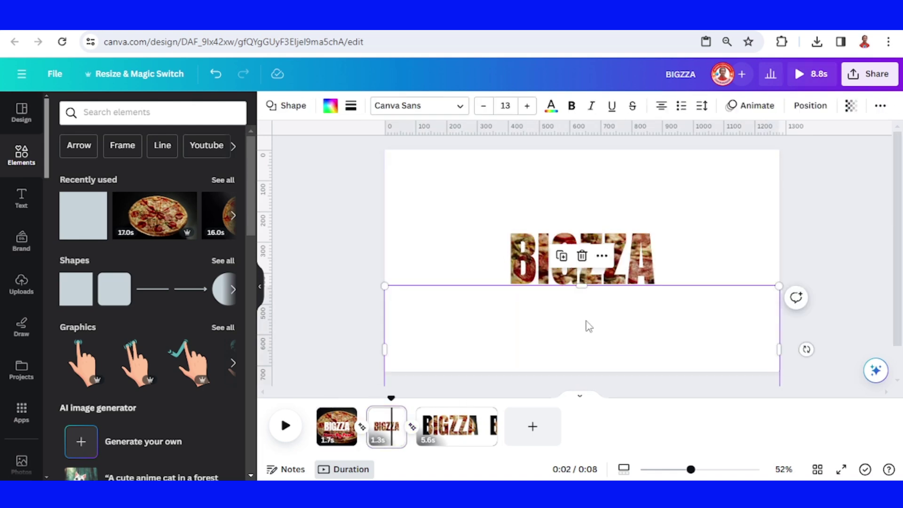
{"action": "key", "text": "ctrl+v"}
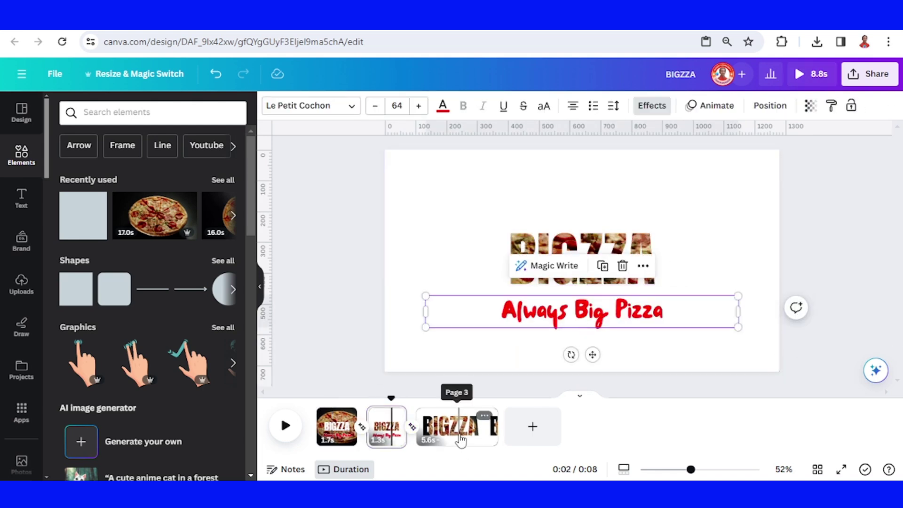
{"action": "left_click", "coordinate": [458, 426]}
{"action": "type", "text": "Always Big Pizza"}
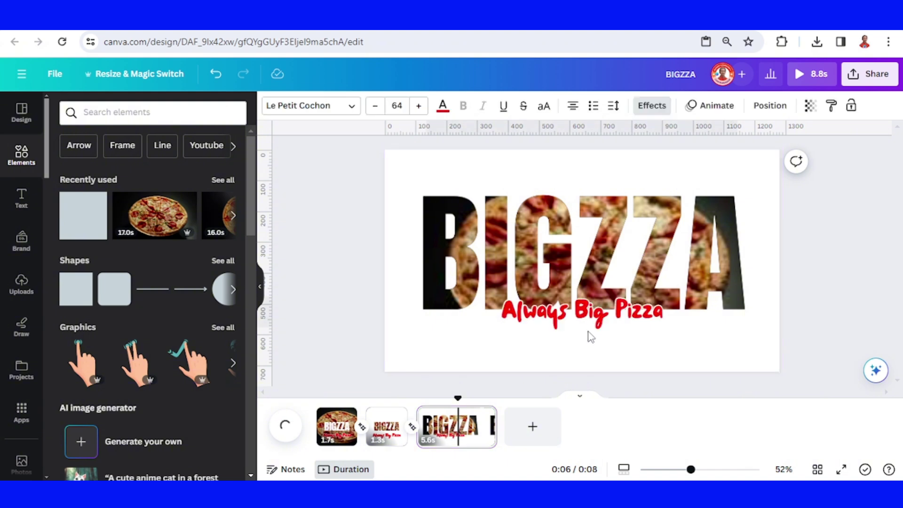
{"action": "left_click", "coordinate": [320, 425]}
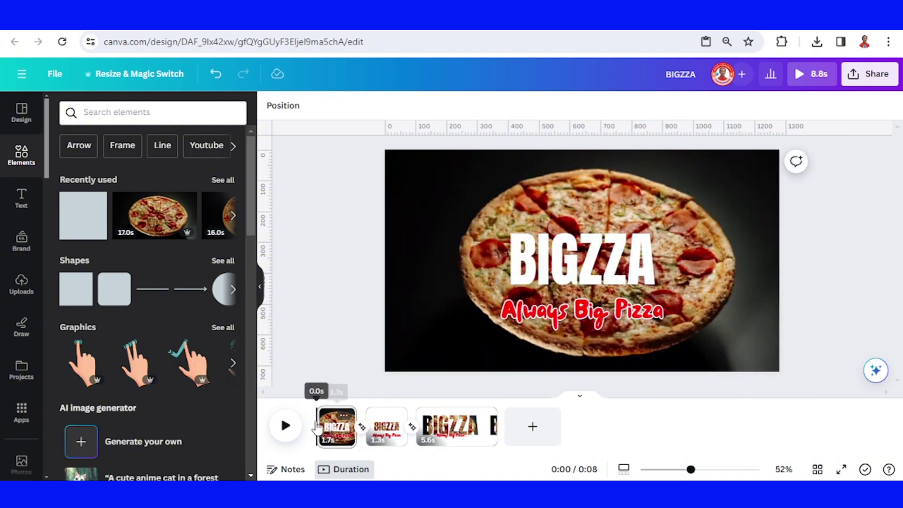
- Preview the 8.8-second video, then bring up the Share this design options
{"action": "left_click", "coordinate": [286, 427]}
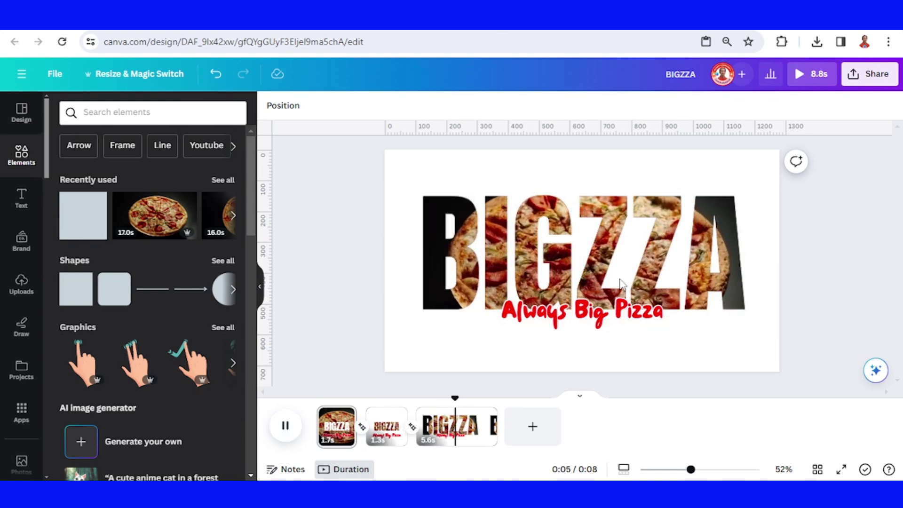
{"action": "left_click", "coordinate": [858, 83]}
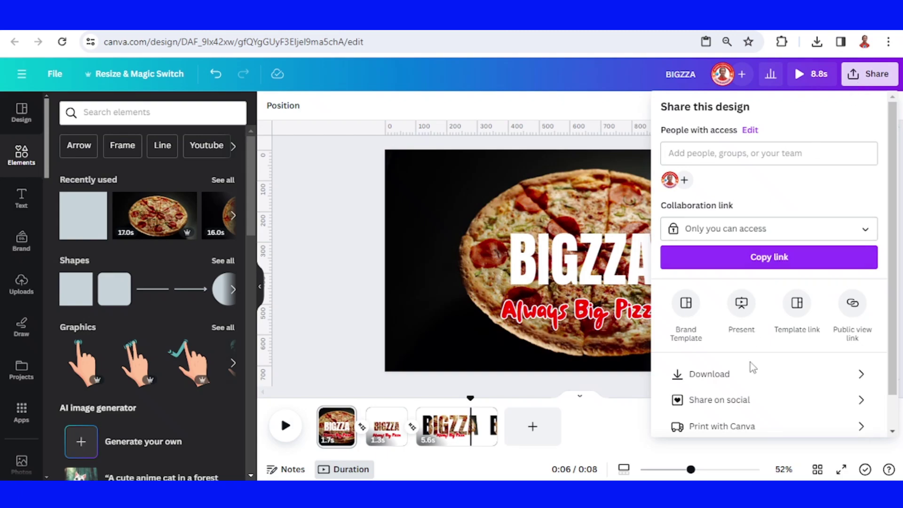
- Download all 3 pages as an MP4 video at 720p
{"action": "left_click", "coordinate": [729, 375]}
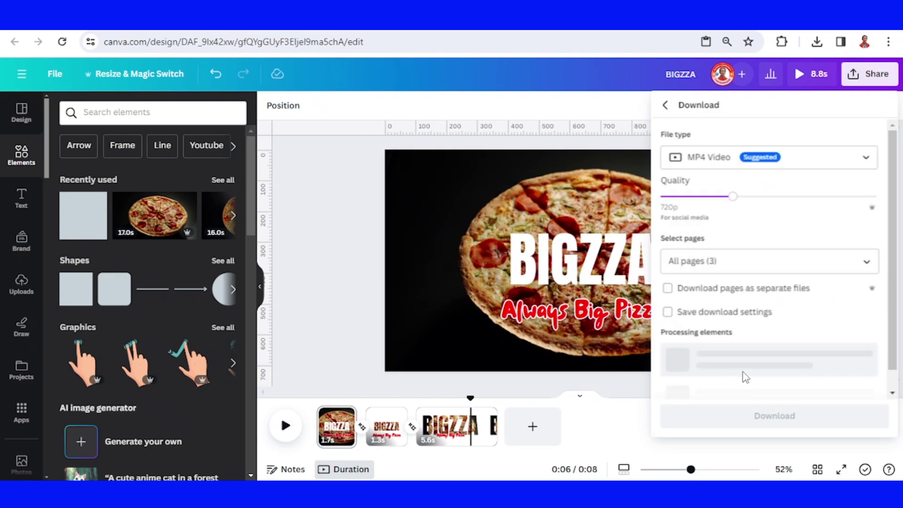
{"action": "left_click", "coordinate": [763, 339]}
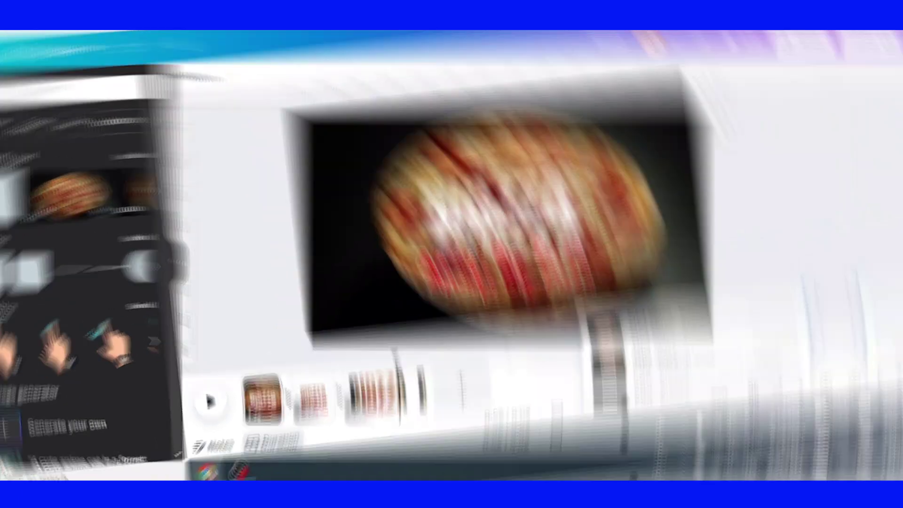